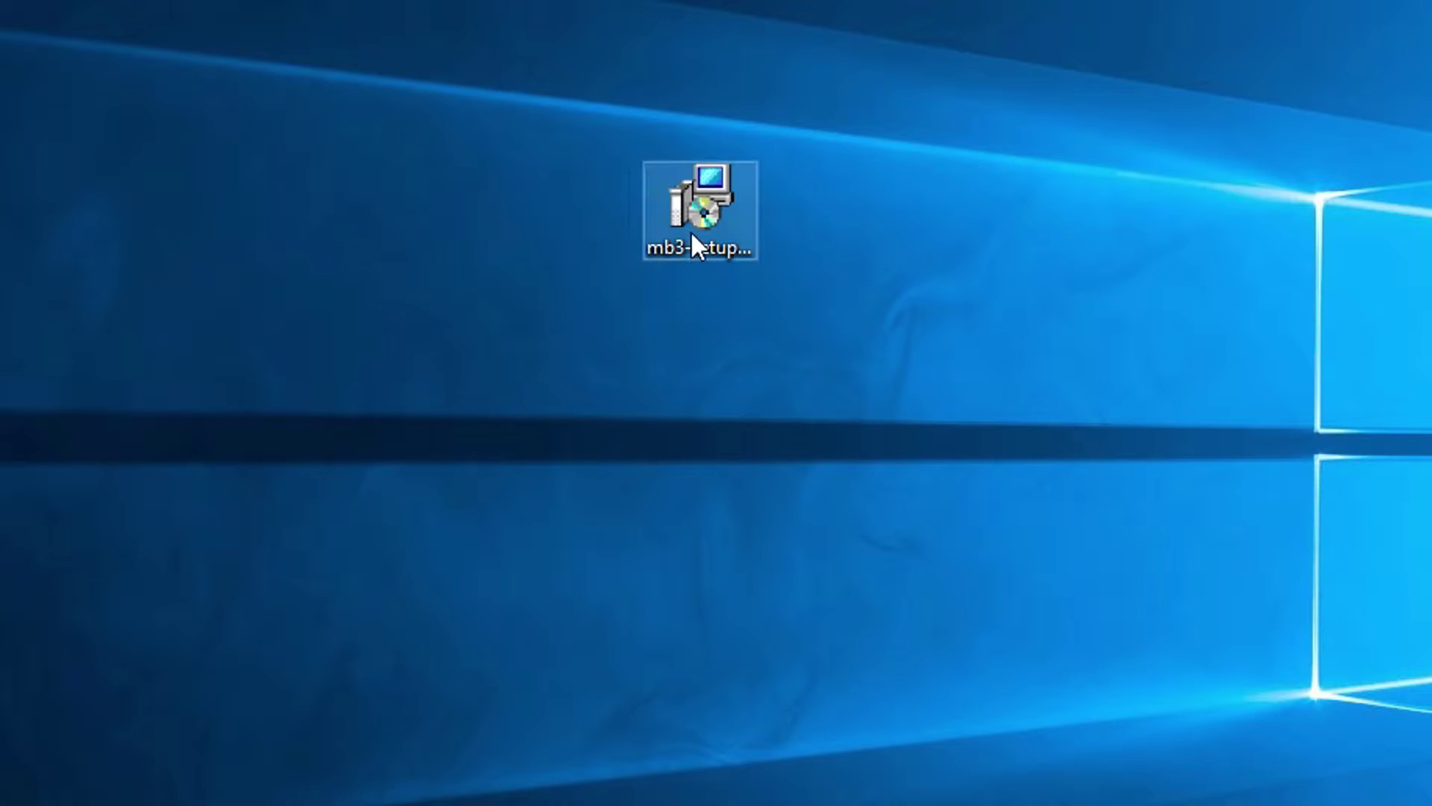
# Launch the Malwarebytes setup in English, allow it past the security prompts, and accept the licence agreement.
pyautogui.doubleClick(692, 235)
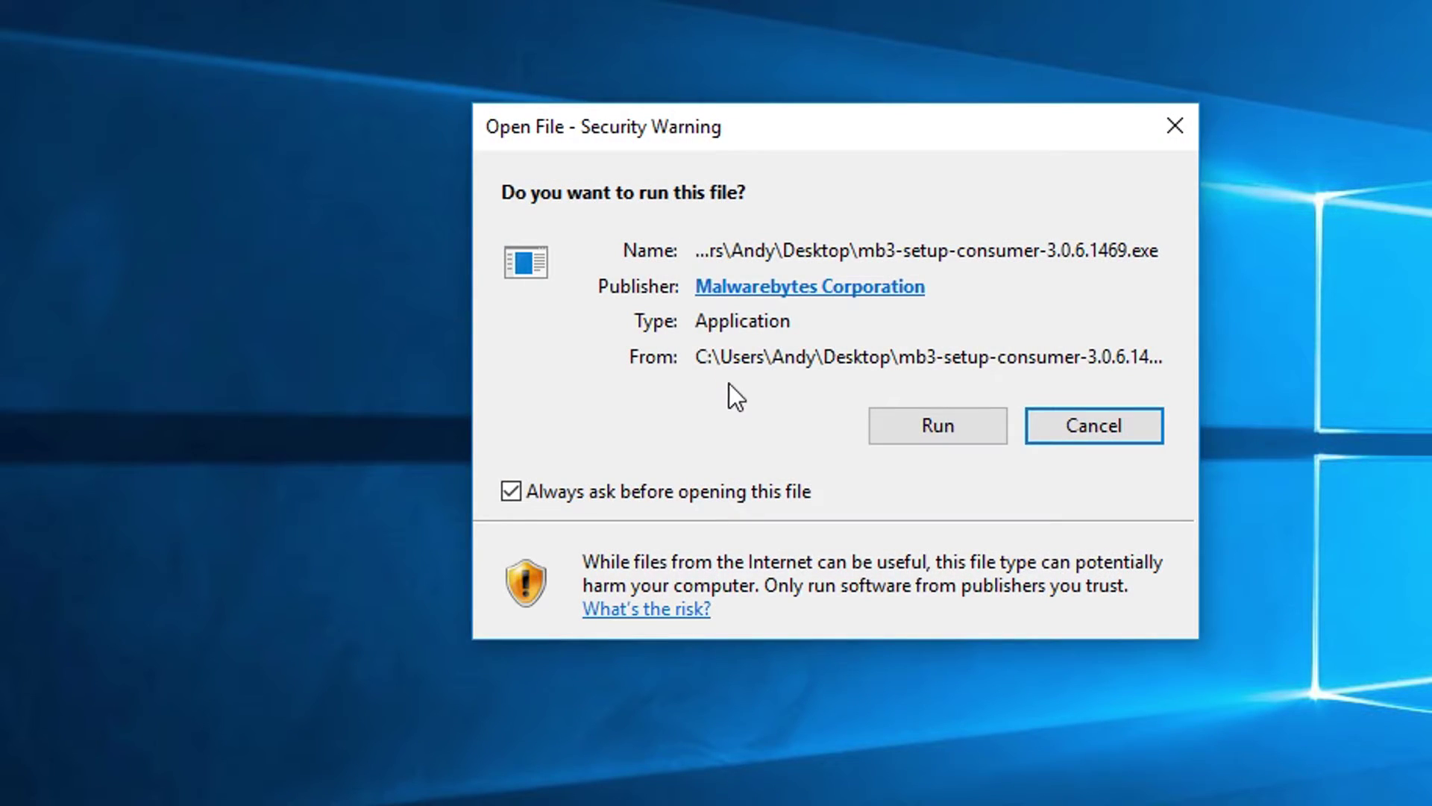
pyautogui.click(903, 429)
pyautogui.click(715, 594)
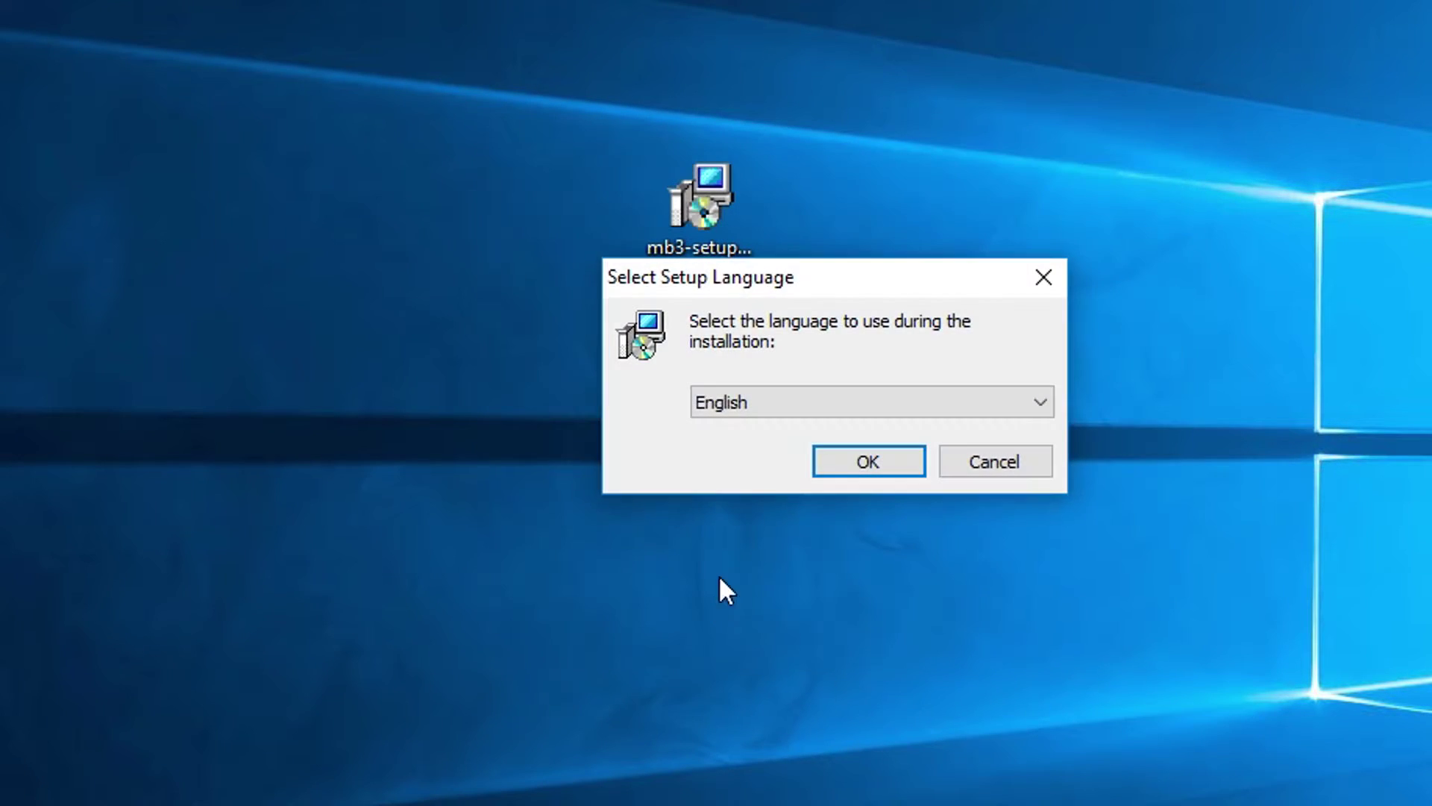
pyautogui.click(861, 469)
pyautogui.click(1008, 647)
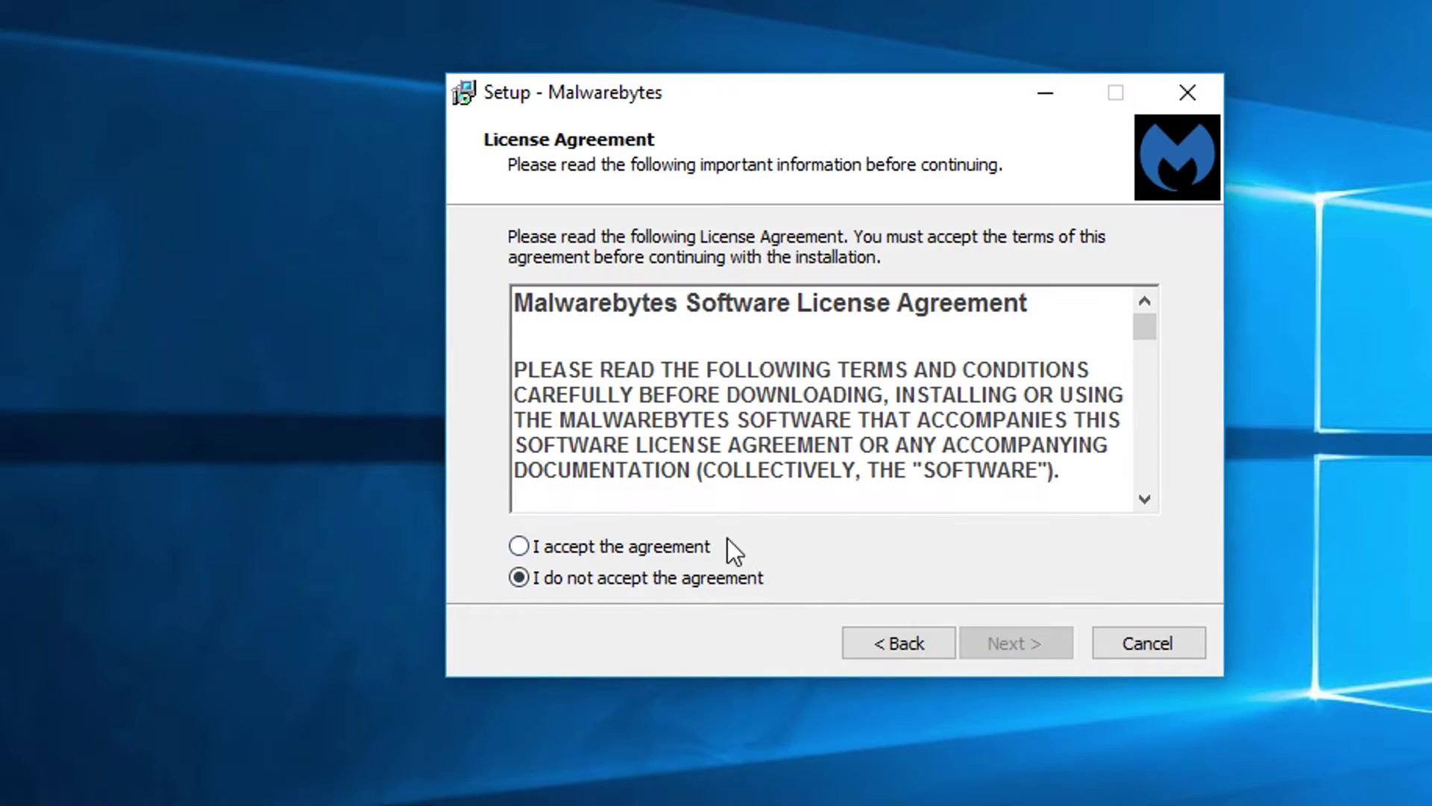
pyautogui.moveTo(1145, 321); pyautogui.dragTo(1139, 478)
pyautogui.click(653, 547)
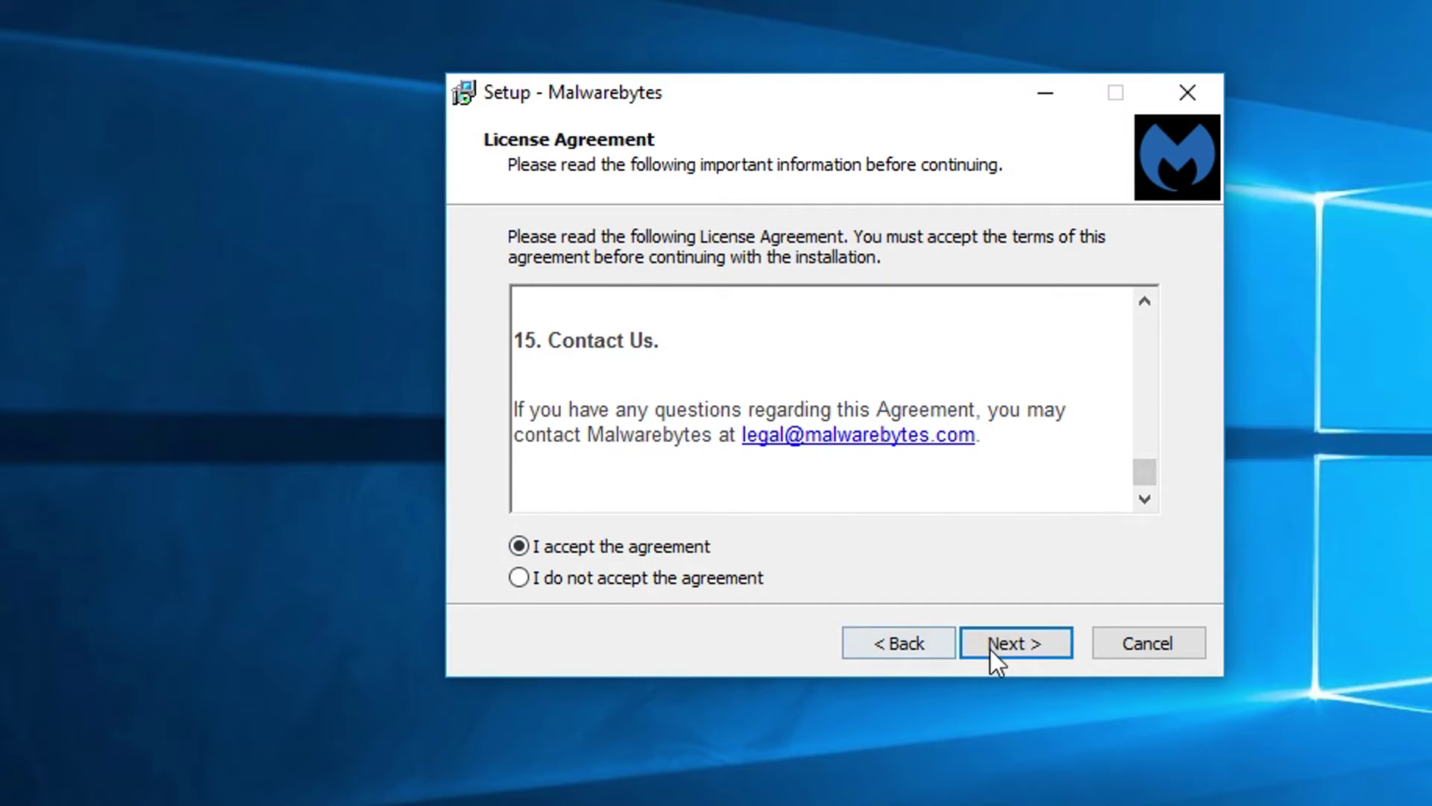
pyautogui.click(999, 647)
# Install Malwarebytes to drive F: with the default Start Menu folder and no desktop shortcut.
pyautogui.click(999, 648)
pyautogui.click(520, 347)
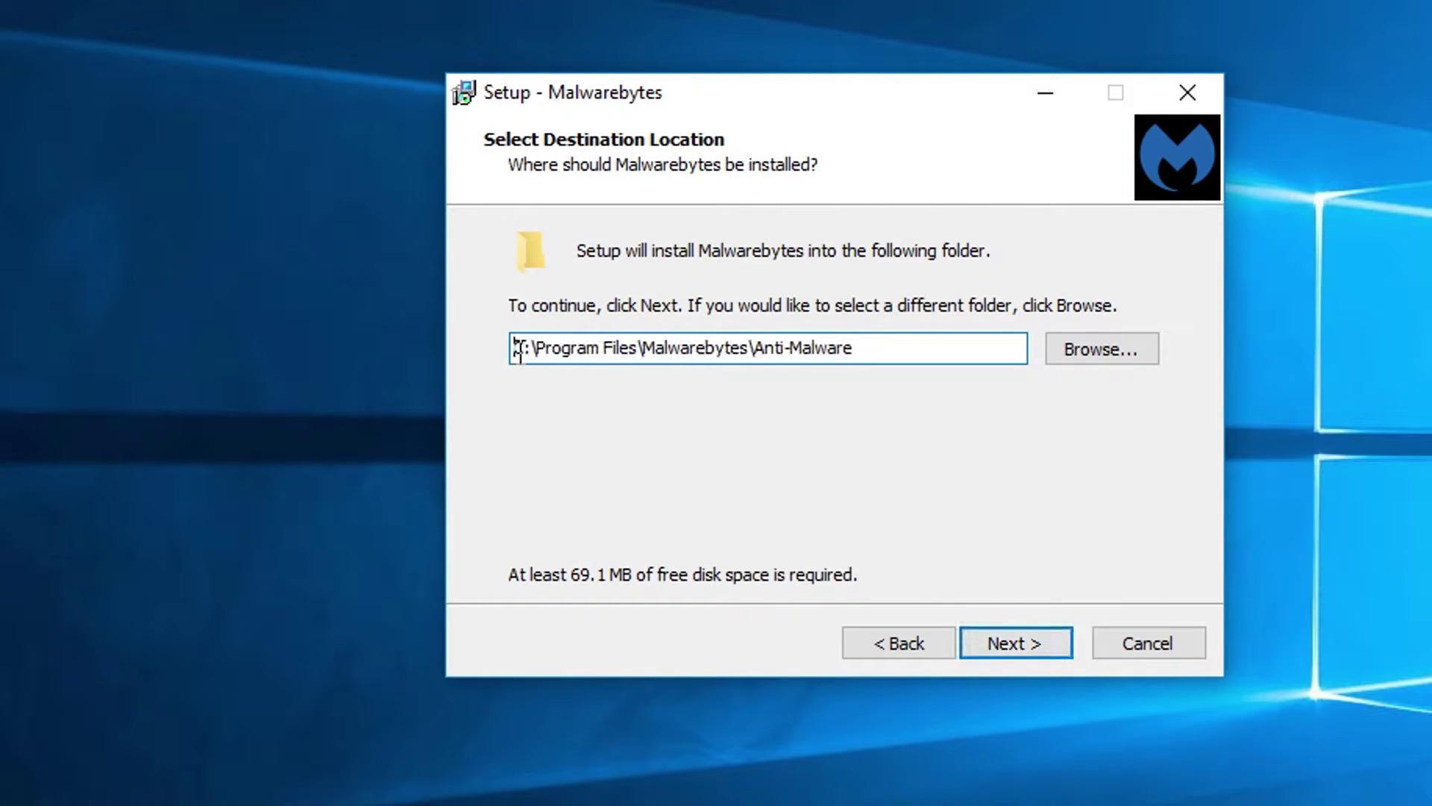
pyautogui.press('BackSpace')
pyautogui.write('F')
pyautogui.click(1013, 650)
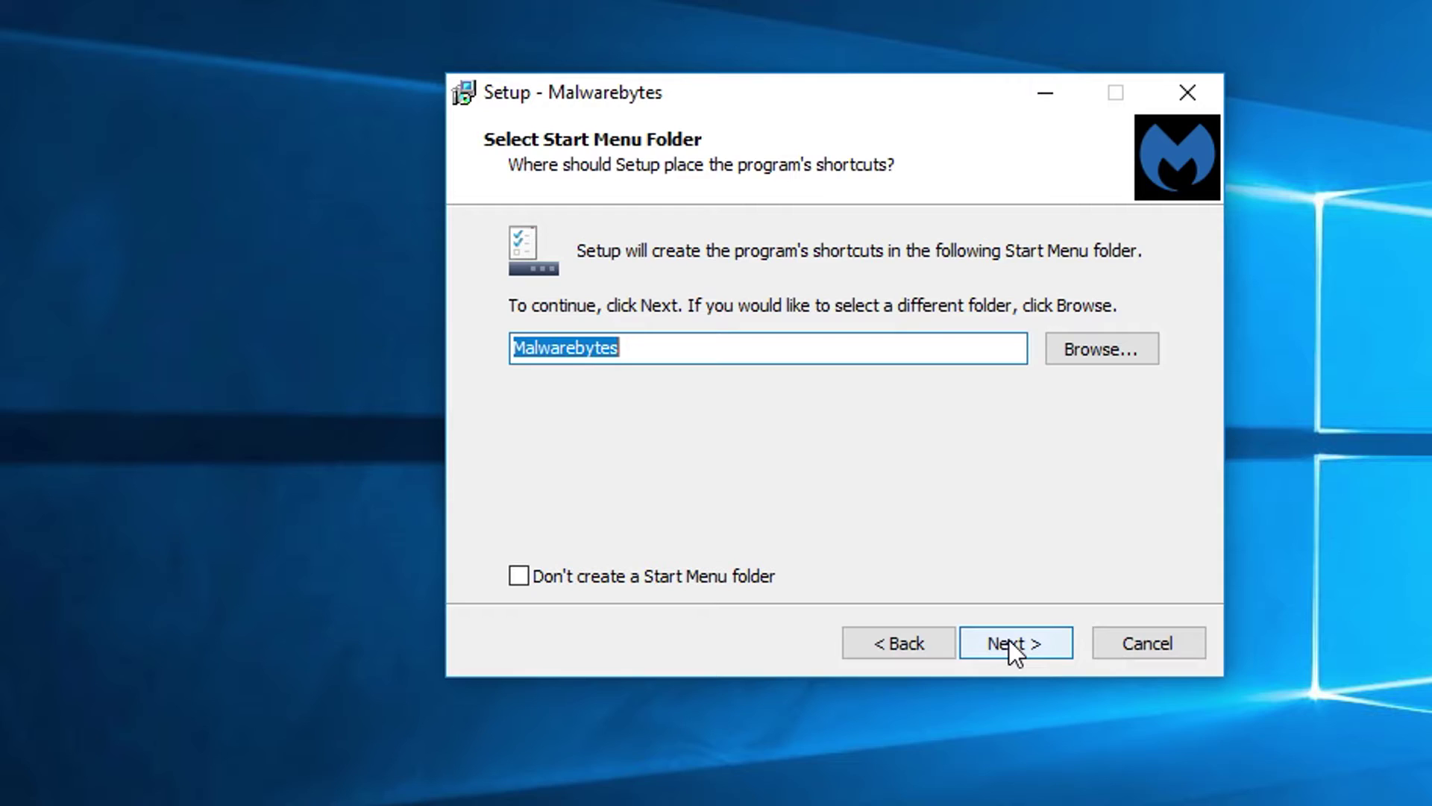
pyautogui.click(1008, 647)
pyautogui.click(661, 302)
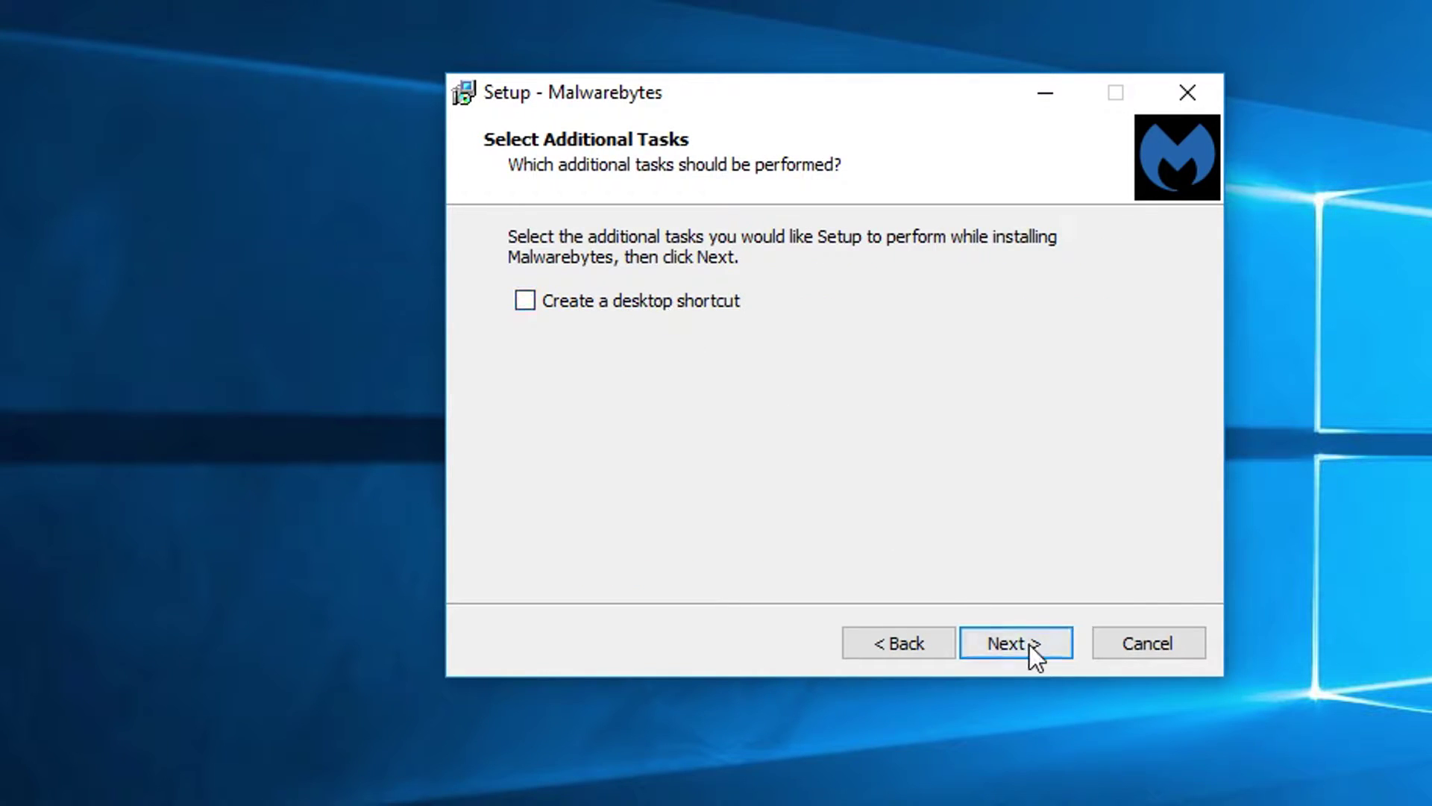
pyautogui.click(1030, 644)
pyautogui.click(1029, 645)
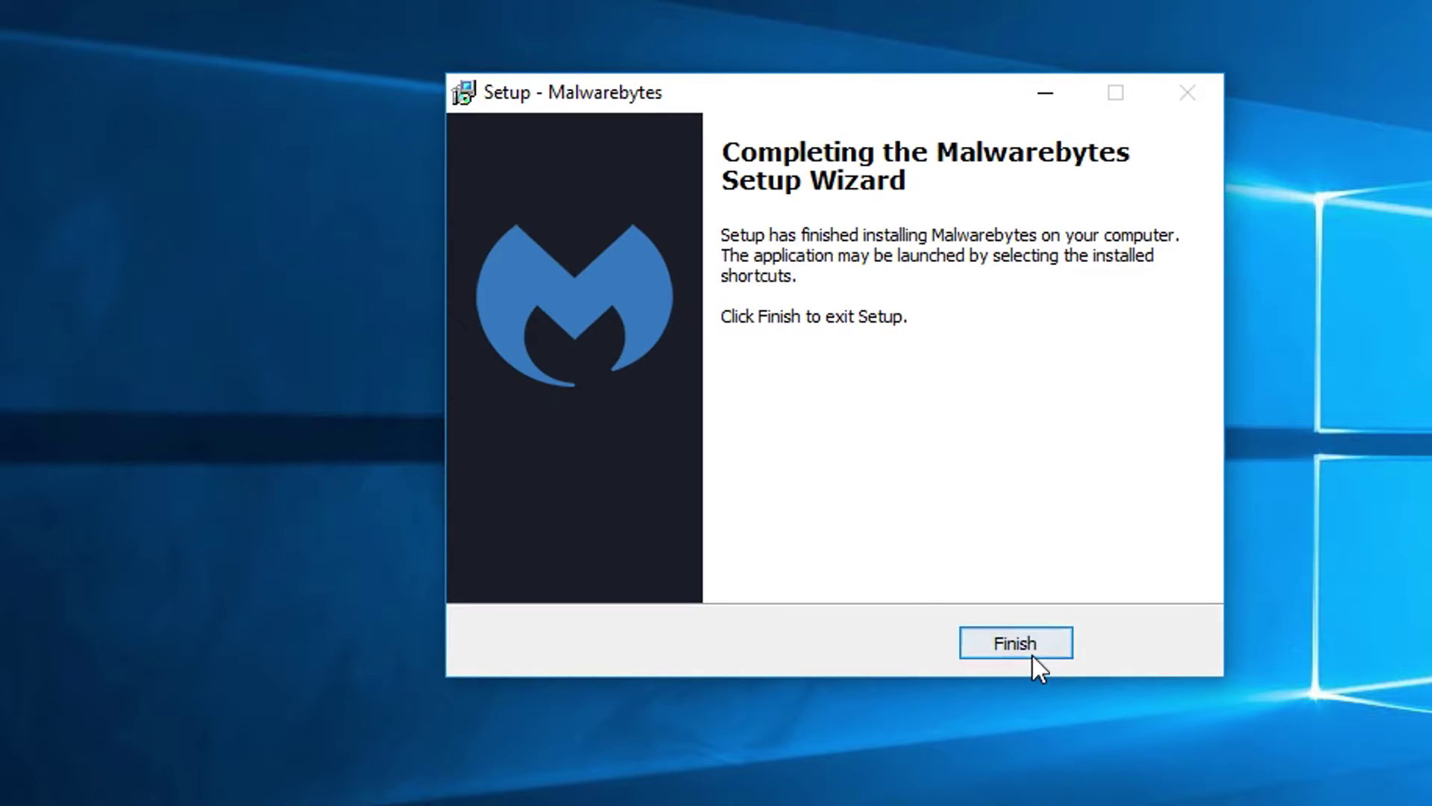
pyautogui.click(1030, 651)
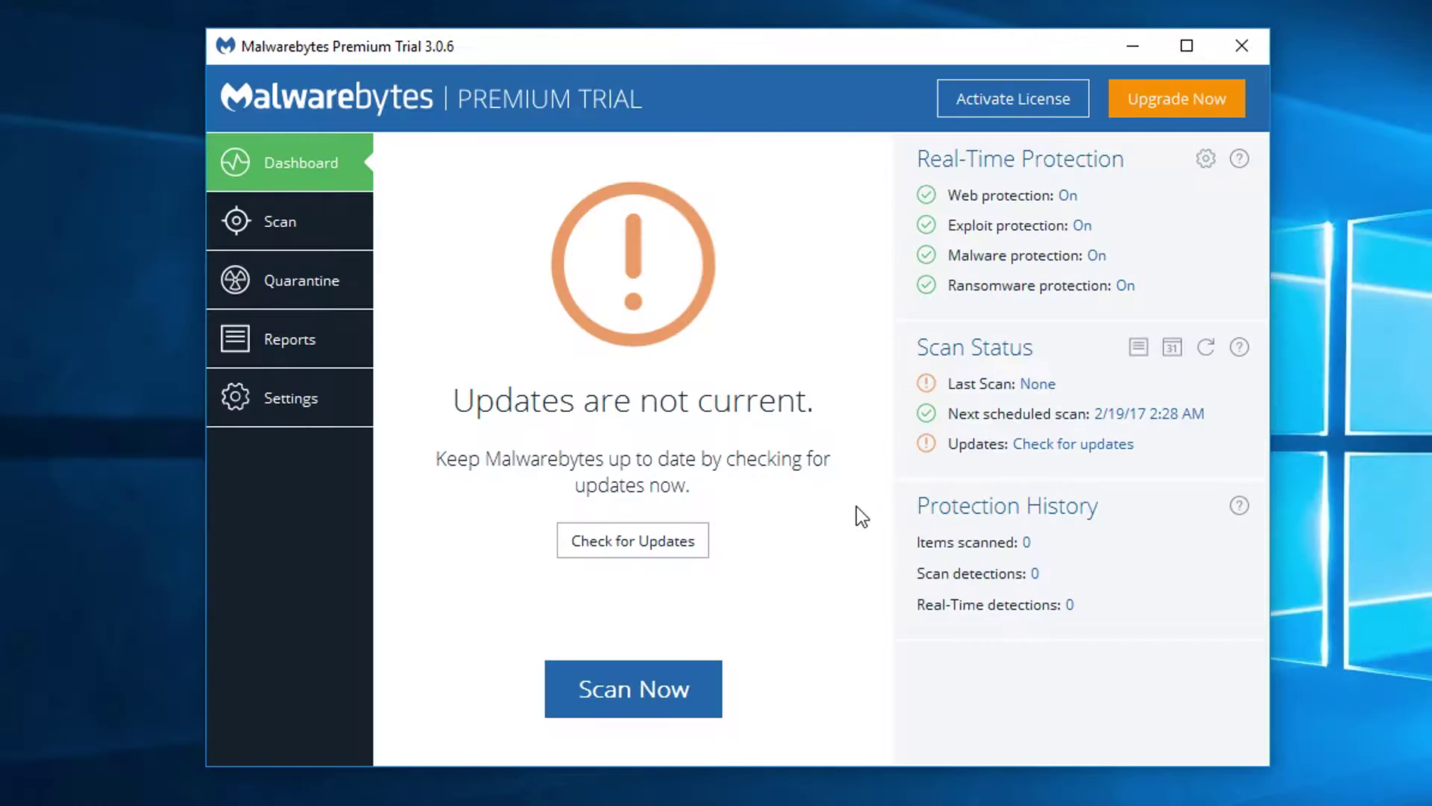
# Download the latest protection updates, then drag the window corner to enlarge Malwarebytes.
pyautogui.click(646, 543)
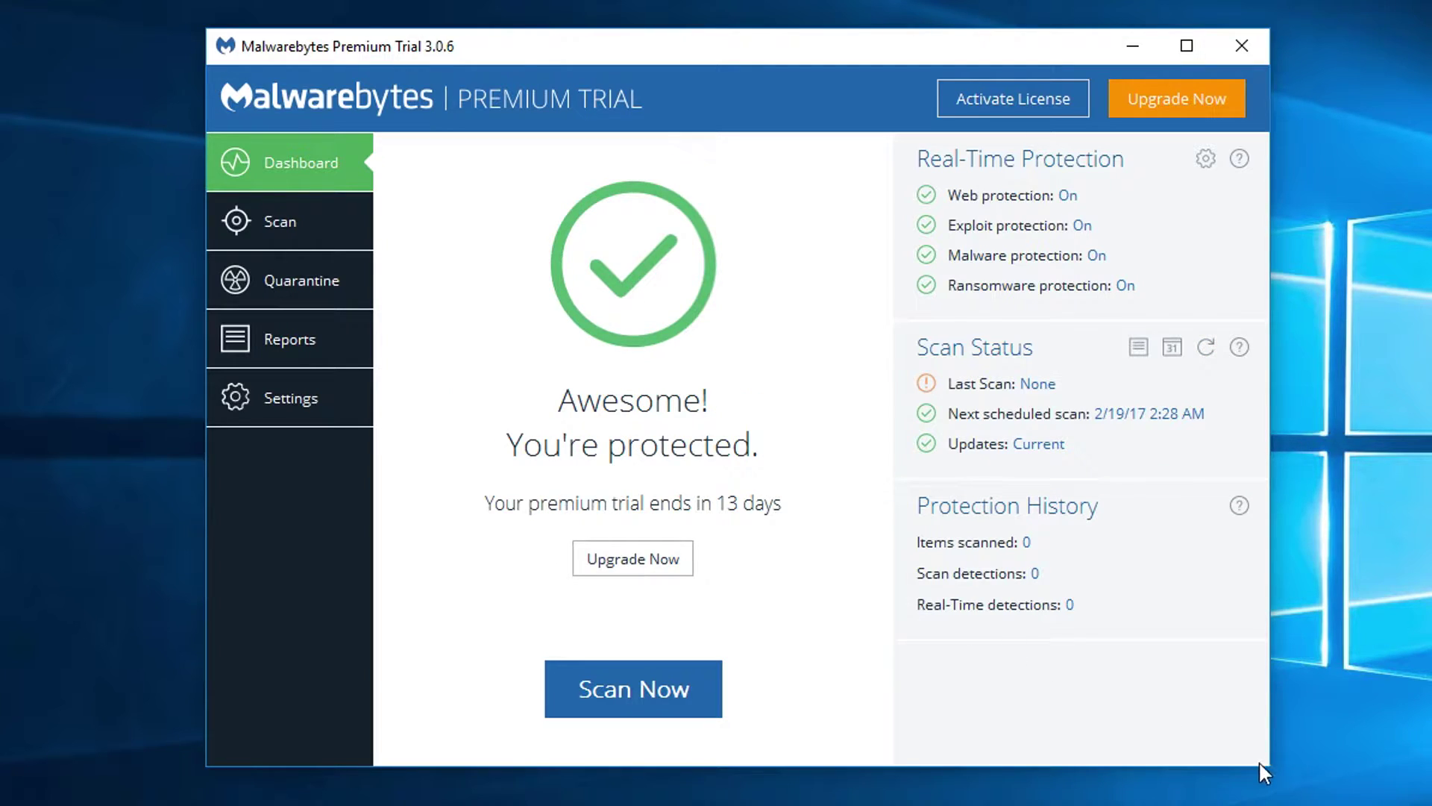
pyautogui.moveTo(1272, 766); pyautogui.dragTo(1429, 802)
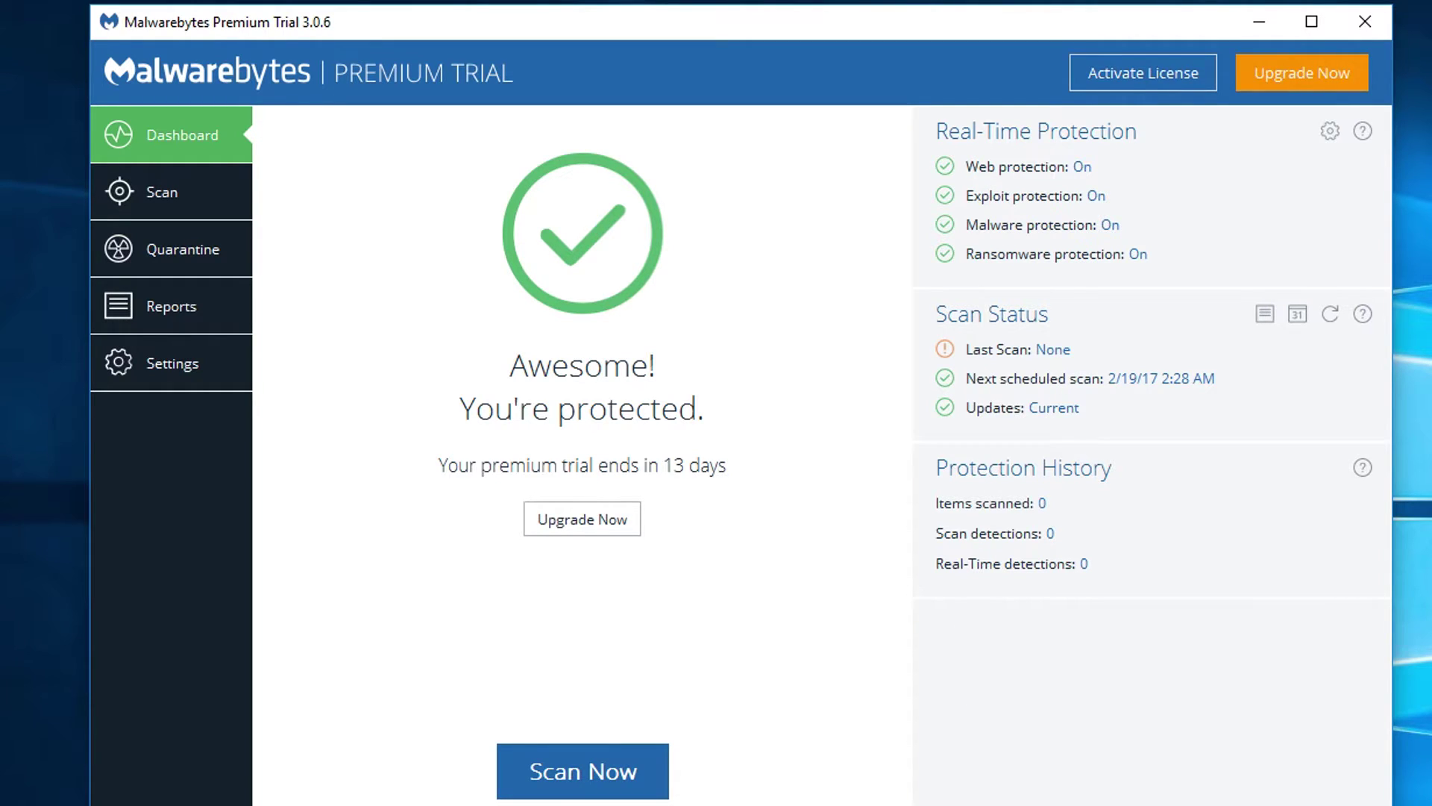
# On the Scan page, look at the Custom Scan and Hyper Scan methods.
pyautogui.click(119, 191)
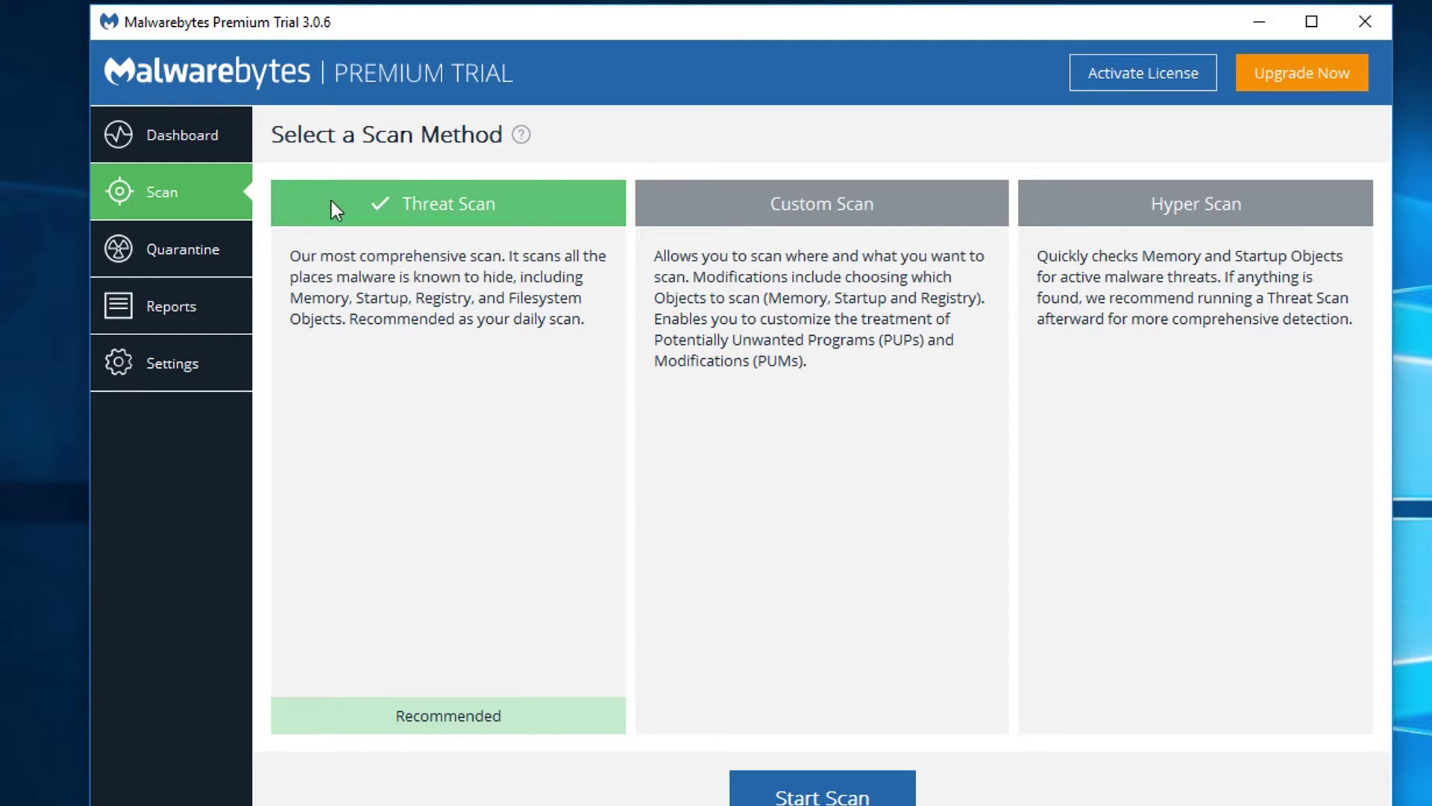
pyautogui.click(825, 206)
pyautogui.click(1125, 211)
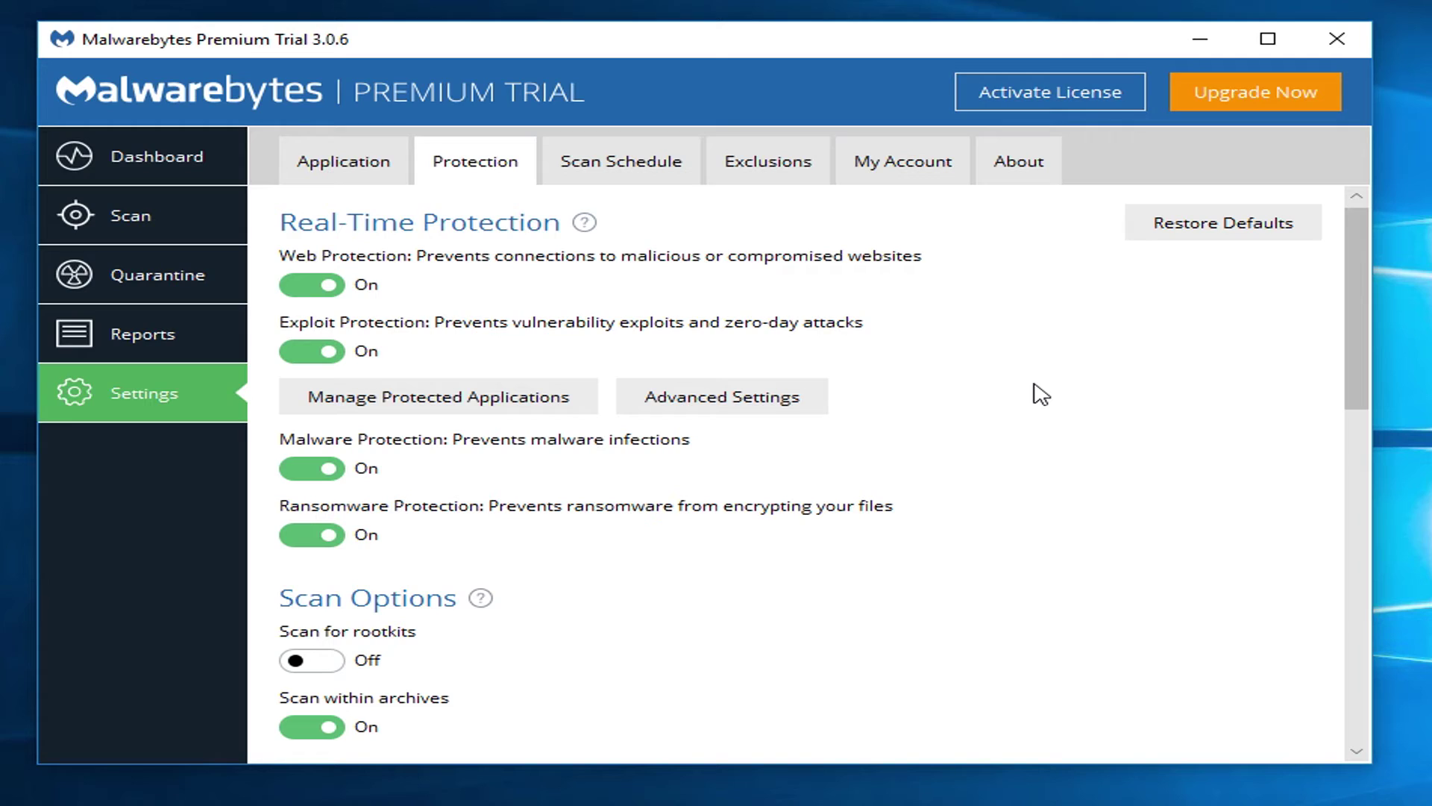
pyautogui.click(422, 403)
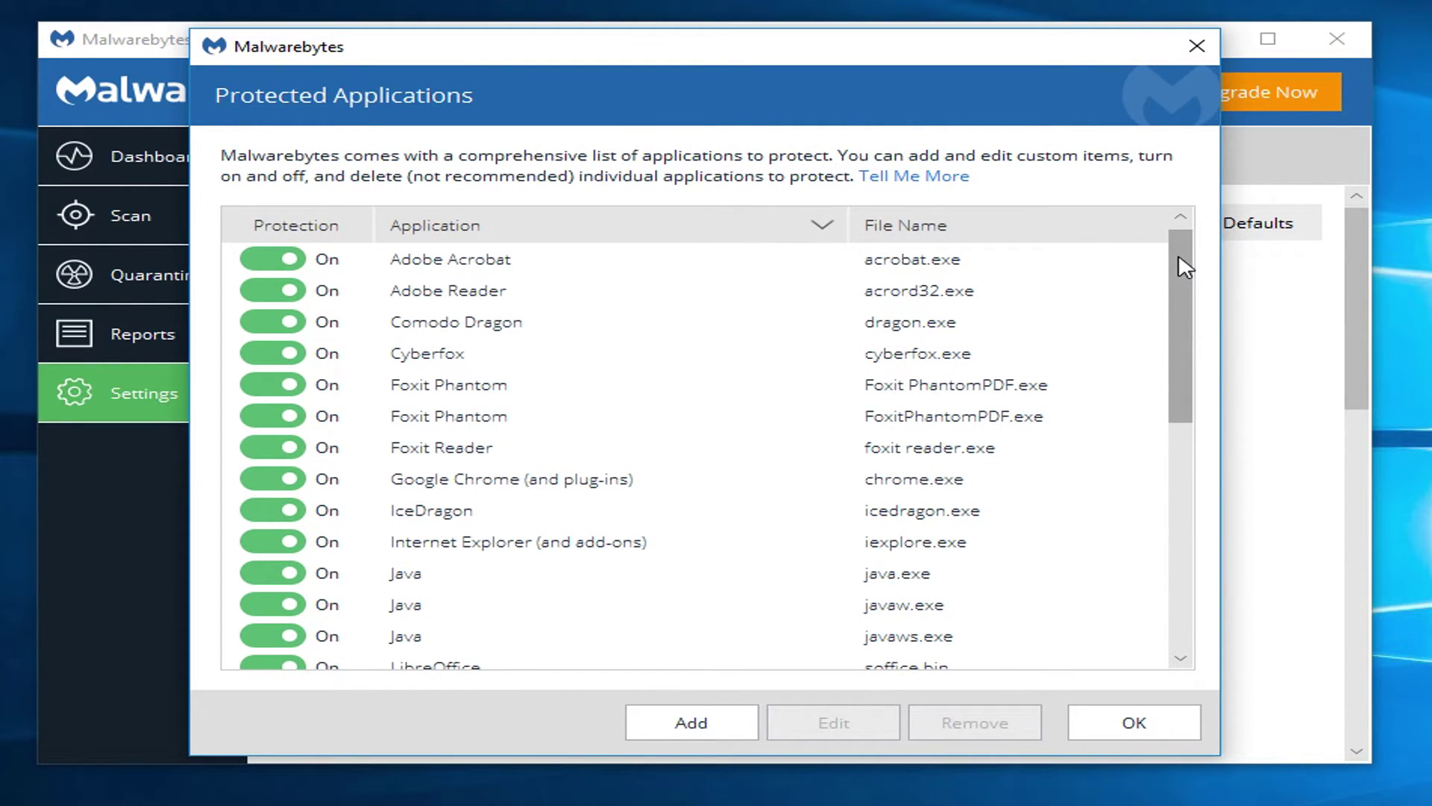
pyautogui.moveTo(1180, 262)
pyautogui.mouseDown()
pyautogui.moveTo(1186, 512)
pyautogui.moveTo(1179, 235)
pyautogui.mouseUp()
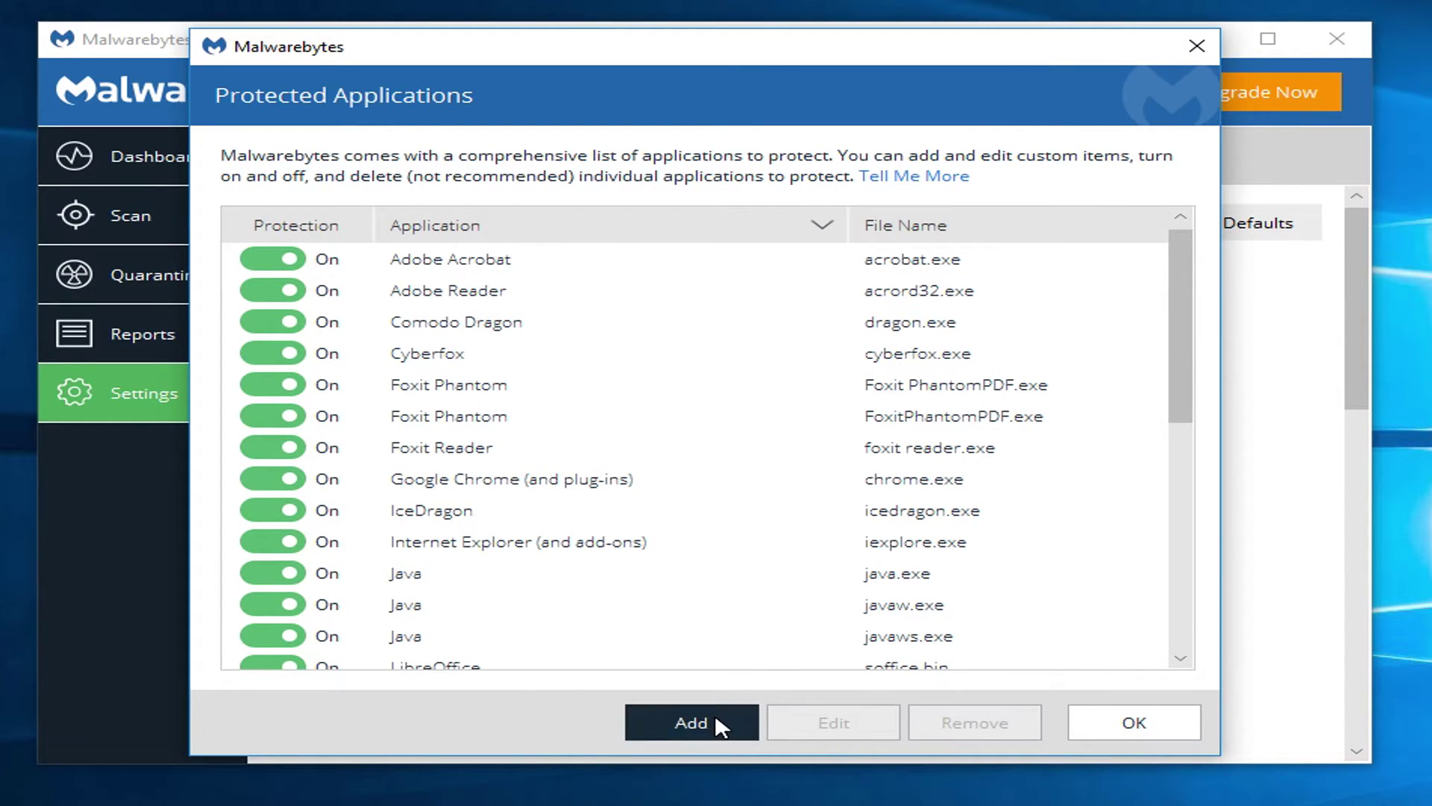
pyautogui.click(1134, 722)
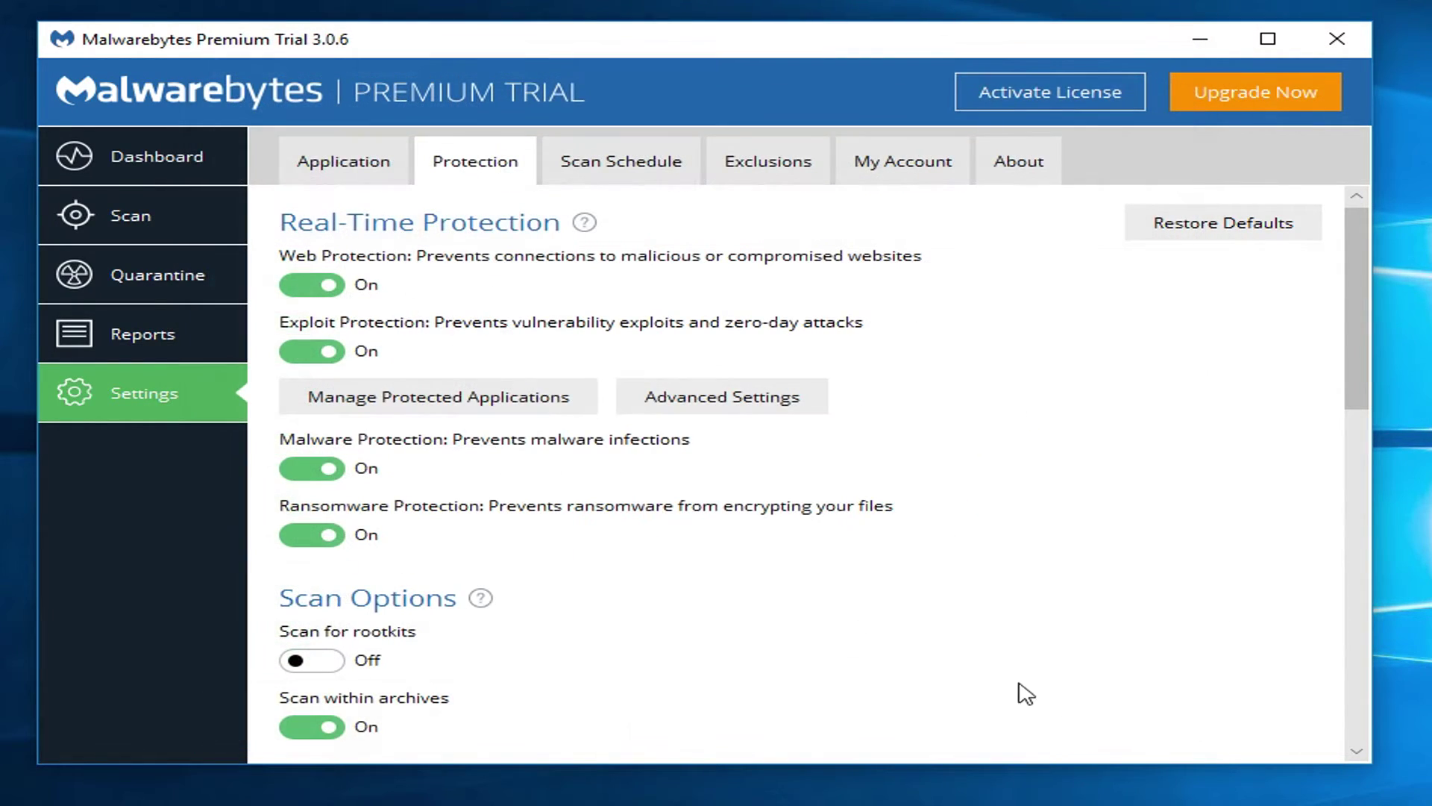
# Review the Advanced Memory, Application Behavior and Java Protection anti-exploit tabs, then close Anti-Exploit Settings.
pyautogui.click(737, 407)
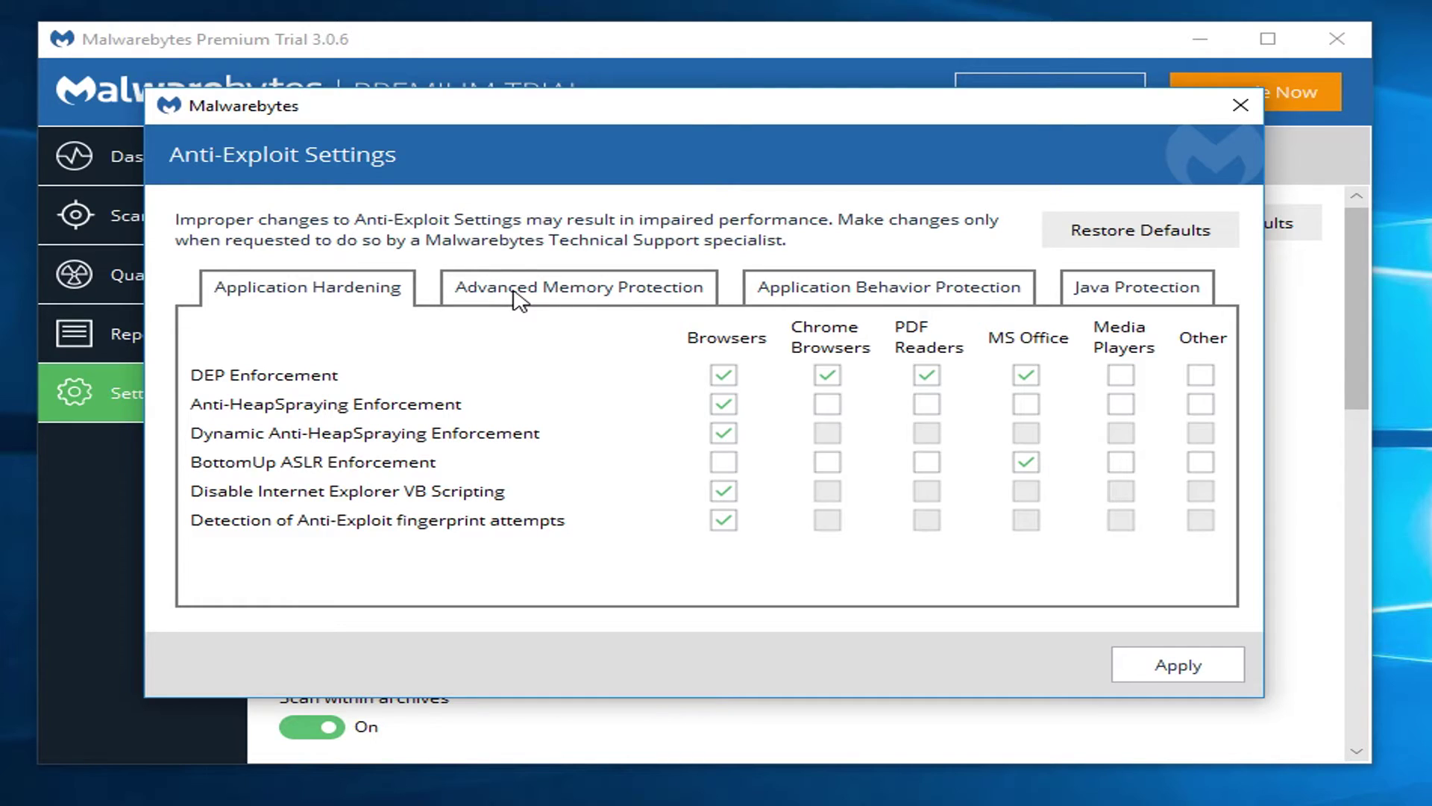
pyautogui.click(520, 302)
pyautogui.click(841, 298)
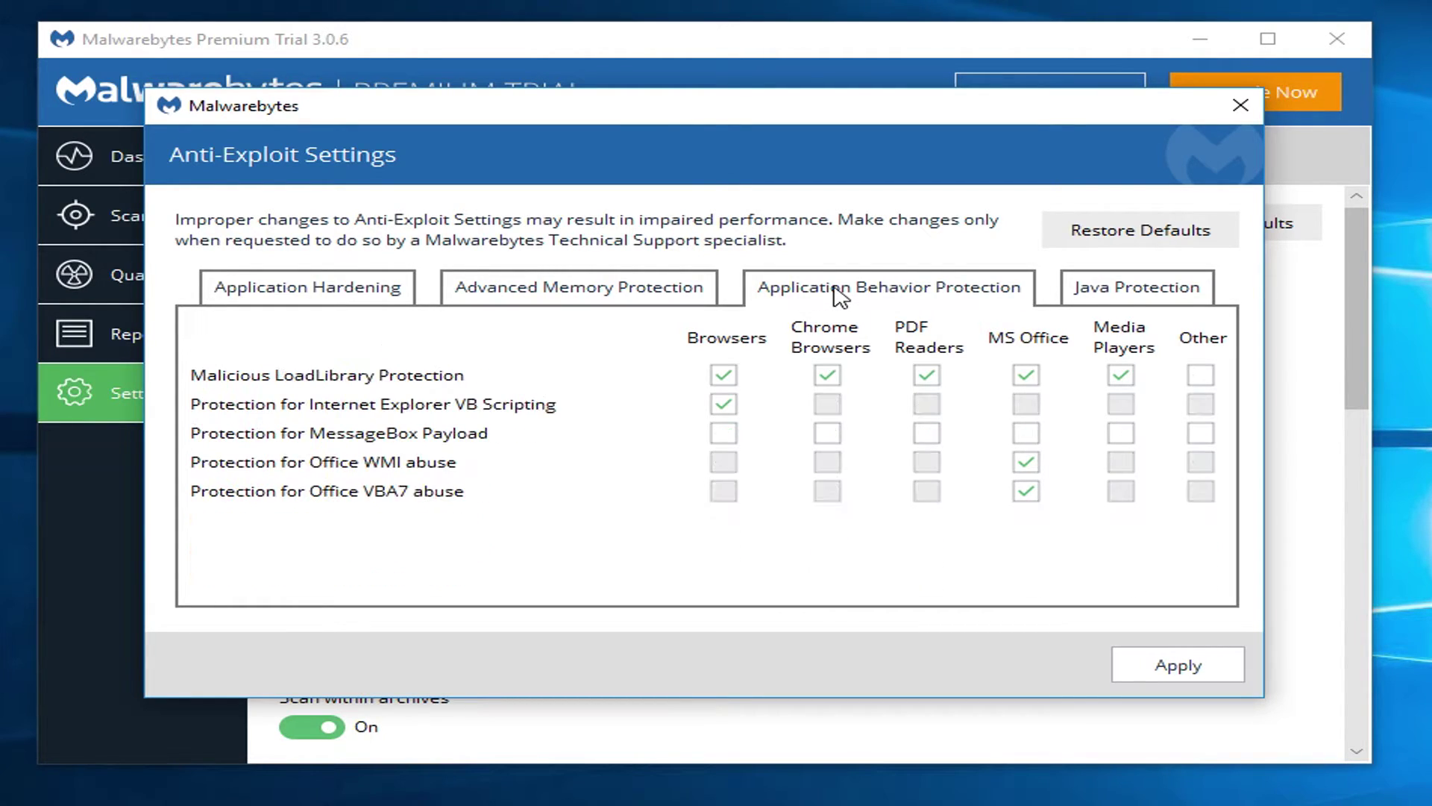
pyautogui.click(1091, 290)
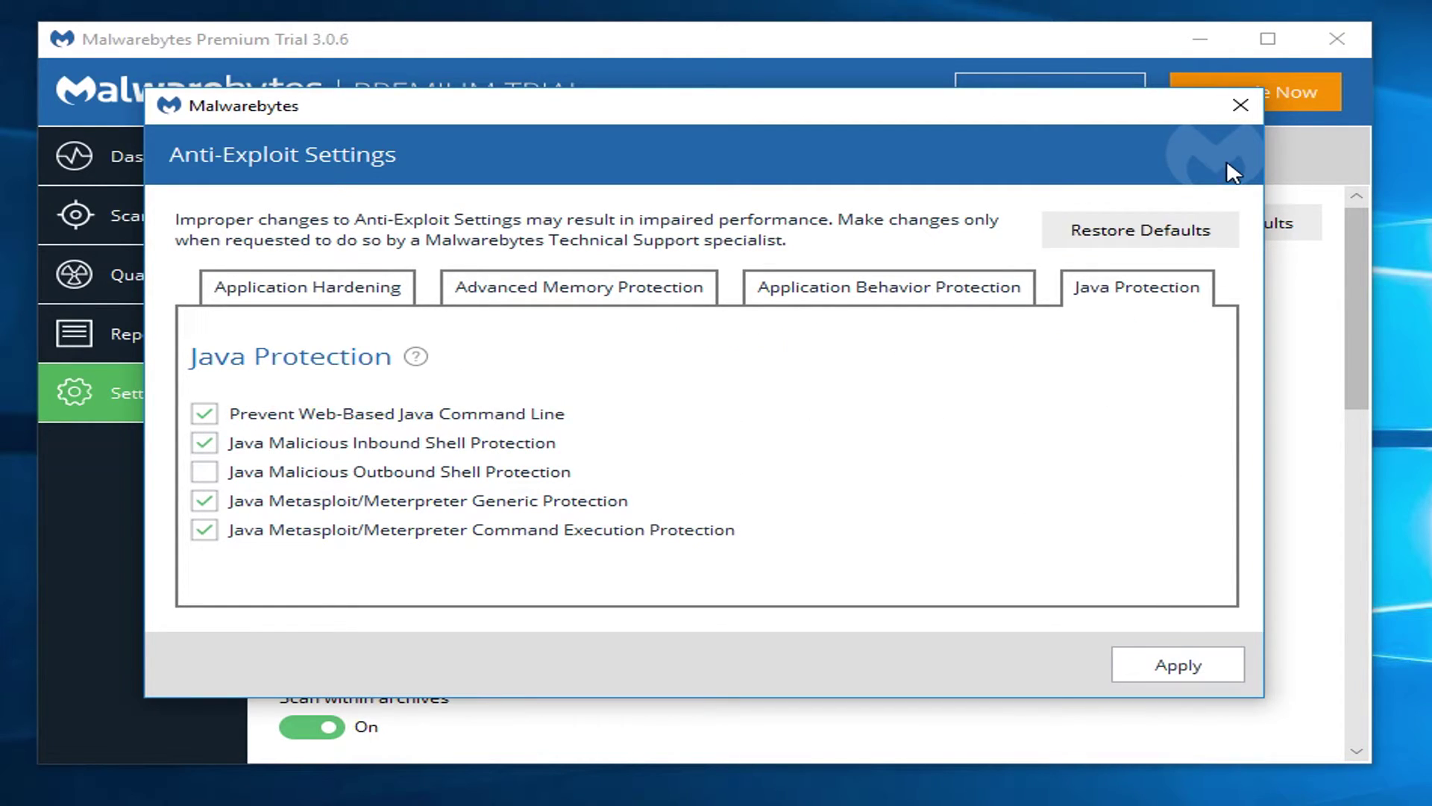
pyautogui.click(1241, 105)
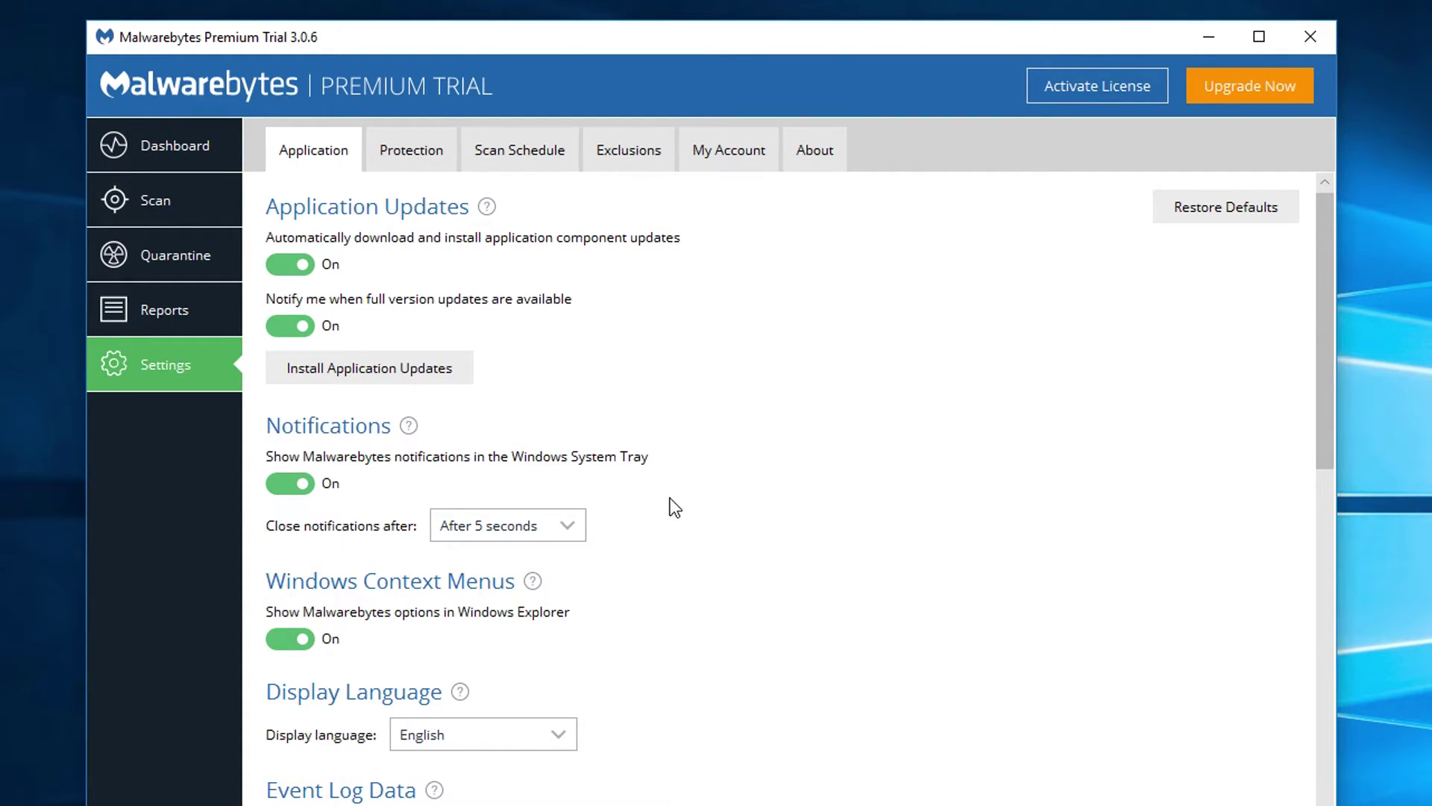
# Scroll through the Application and Protection settings, ending on the Scan Schedule list.
pyautogui.scroll(-5, 668, 503)
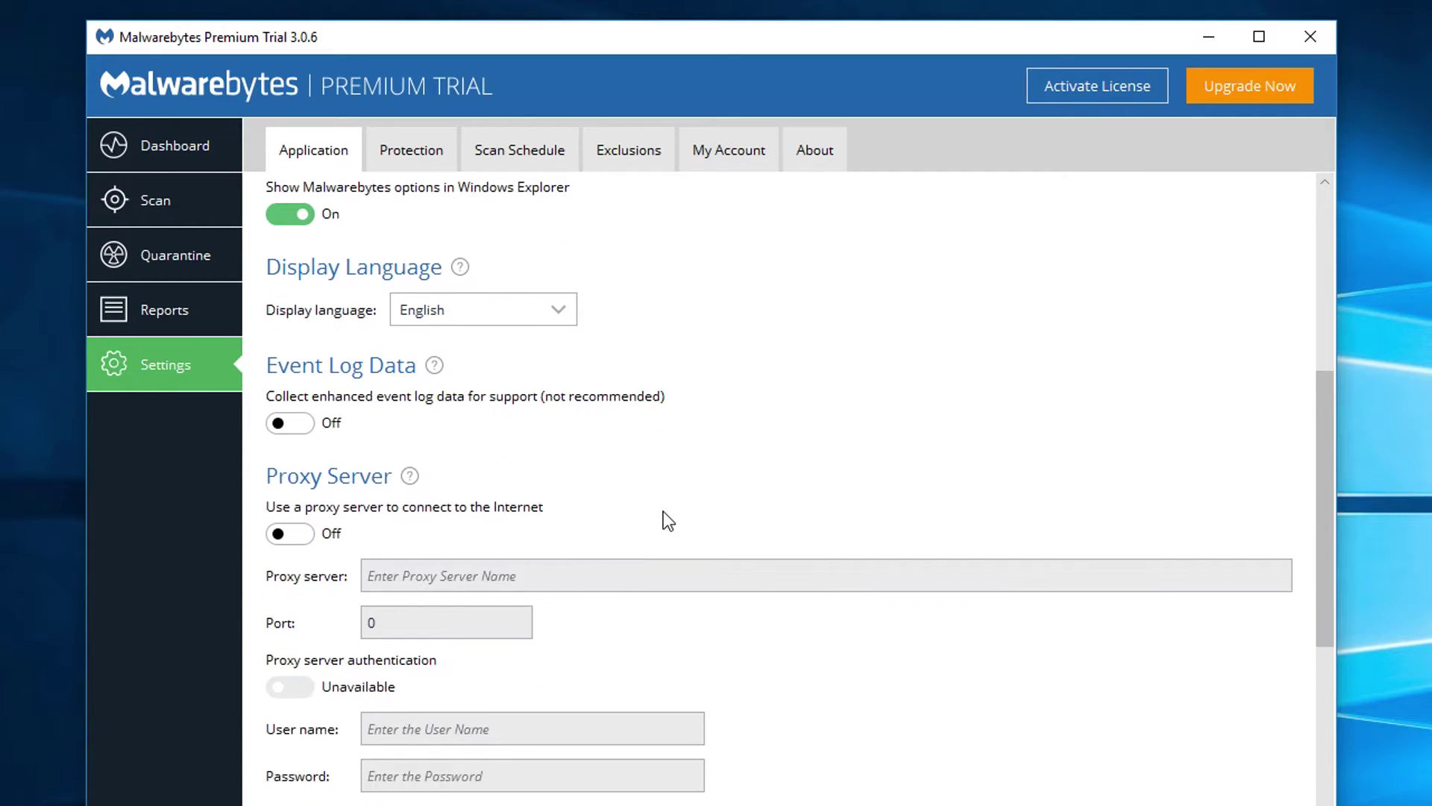
pyautogui.scroll(-2, 668, 520)
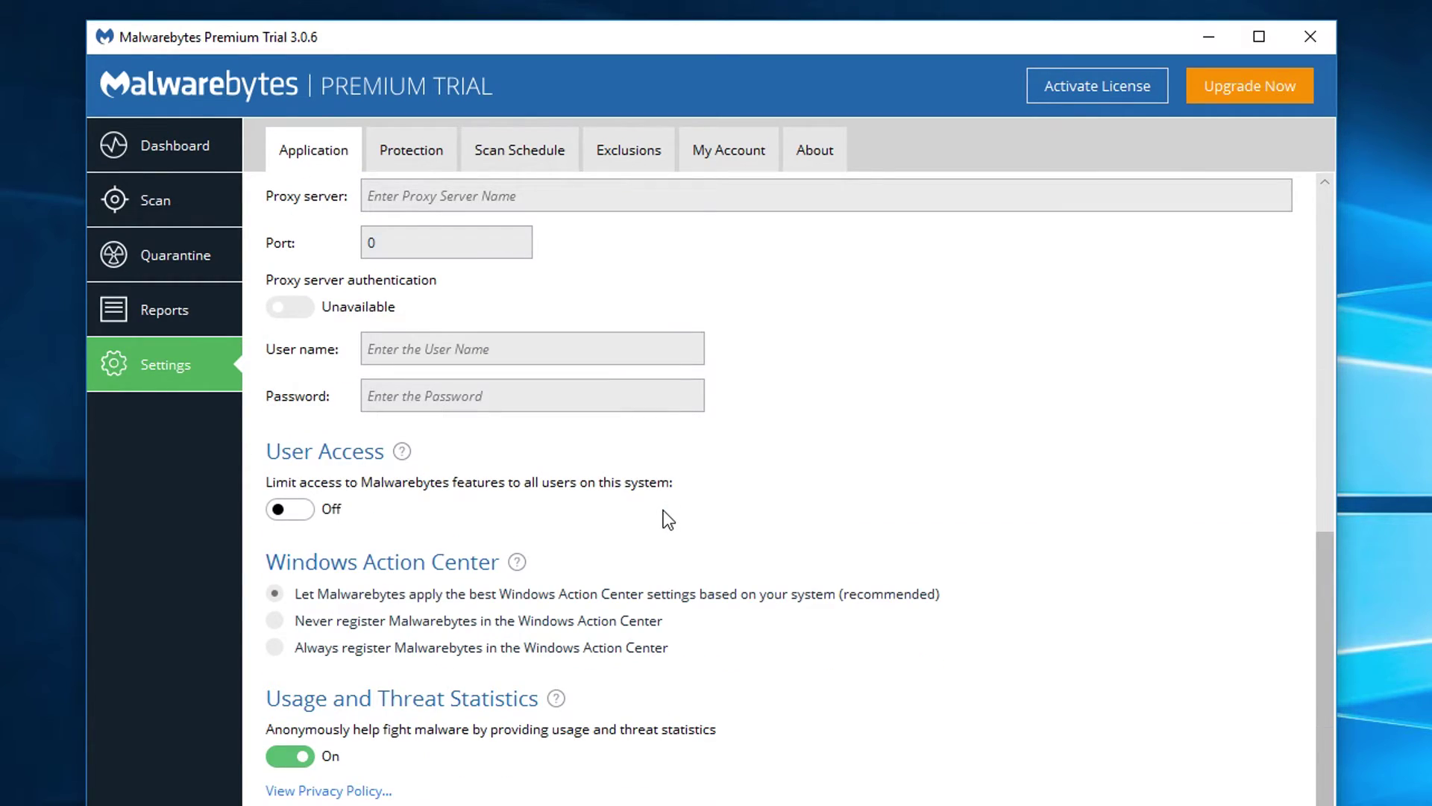
pyautogui.click(427, 149)
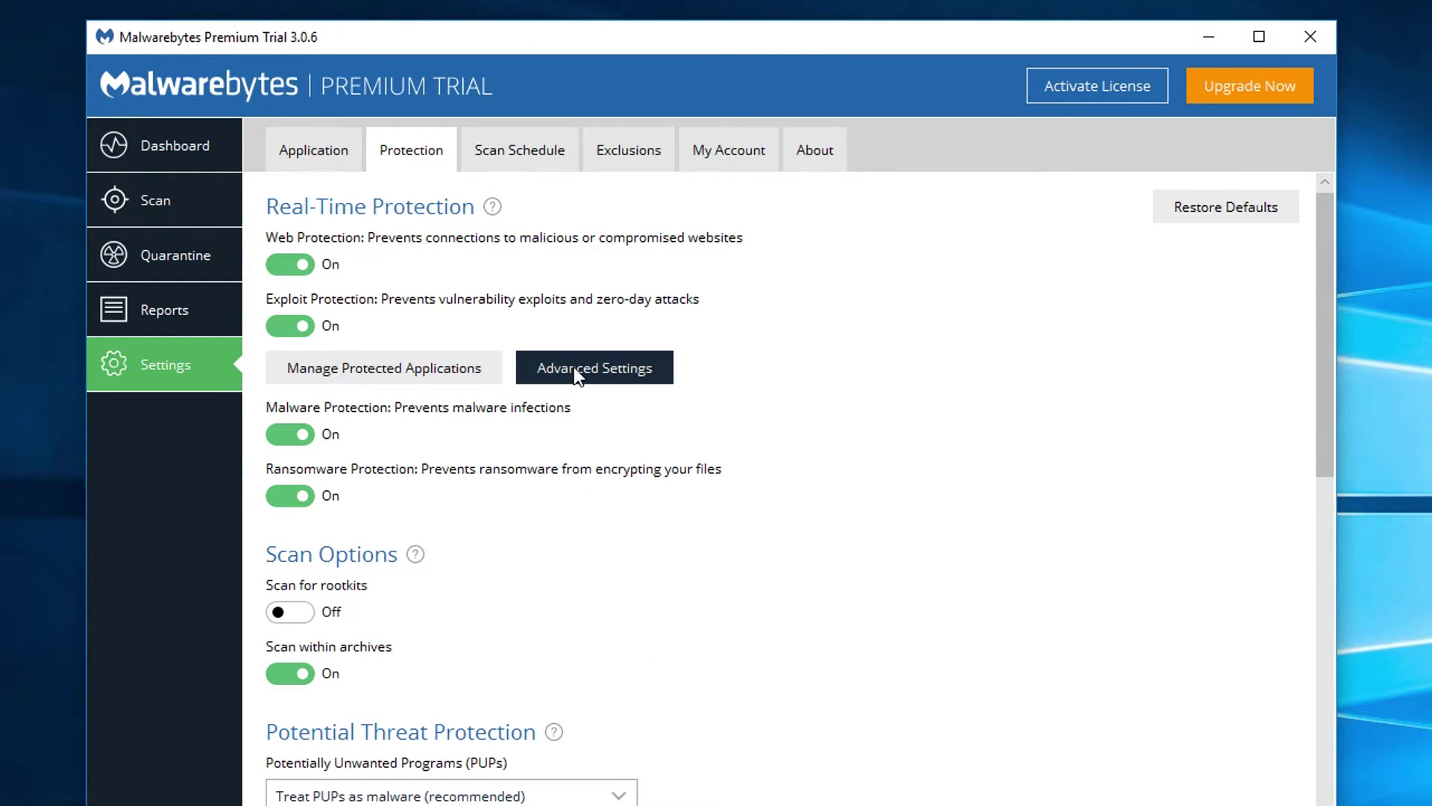
pyautogui.scroll(-5, 619, 475)
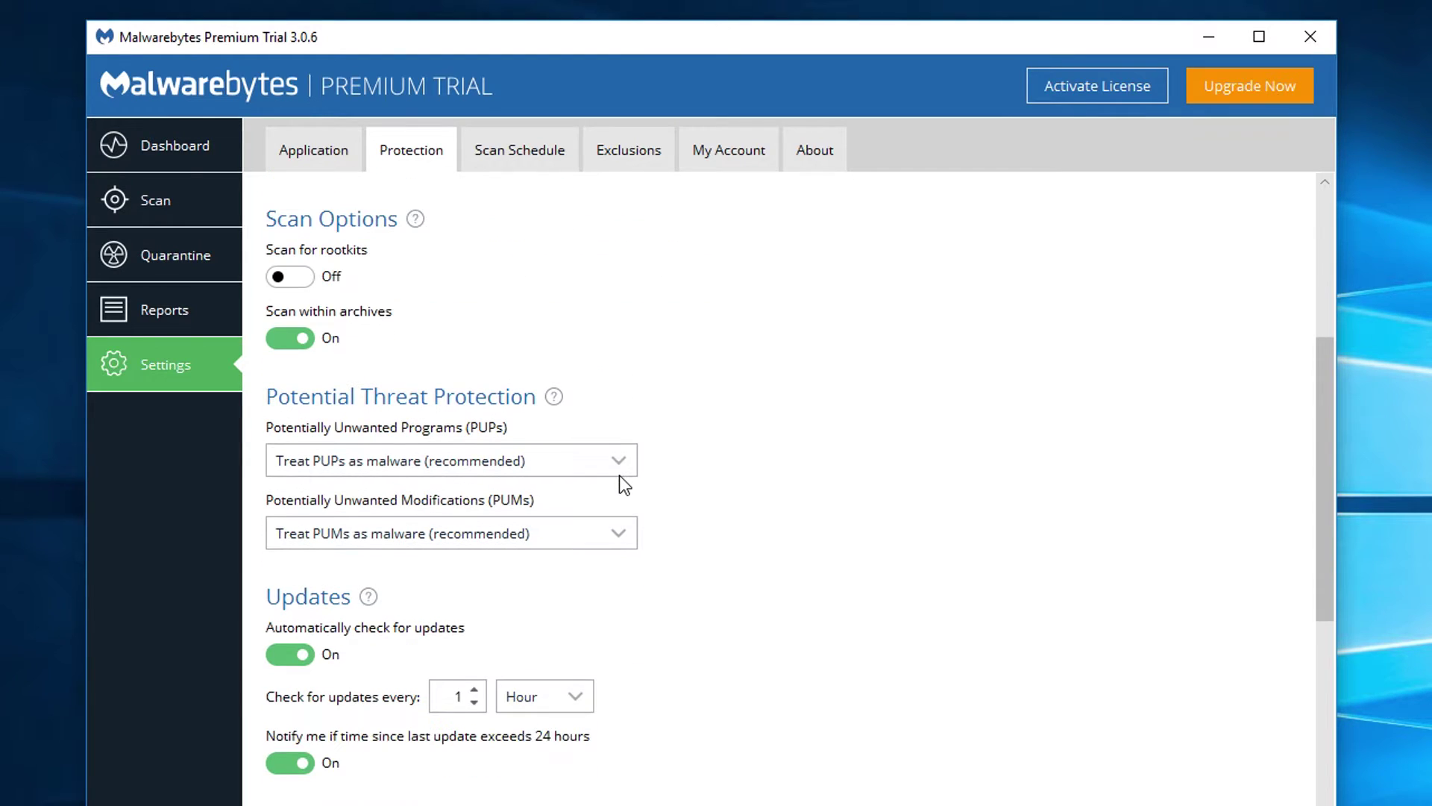
pyautogui.scroll(-6, 619, 476)
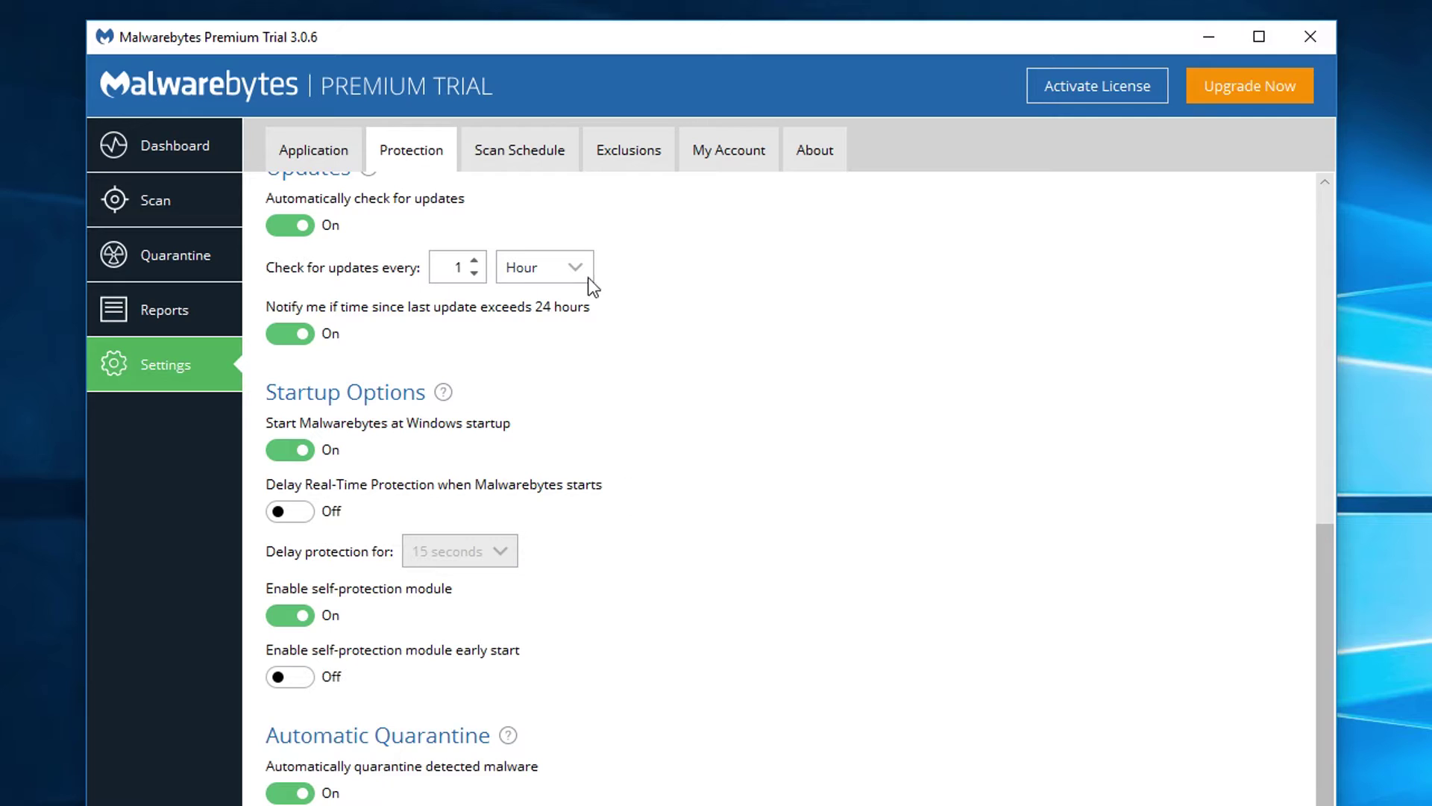
pyautogui.click(525, 151)
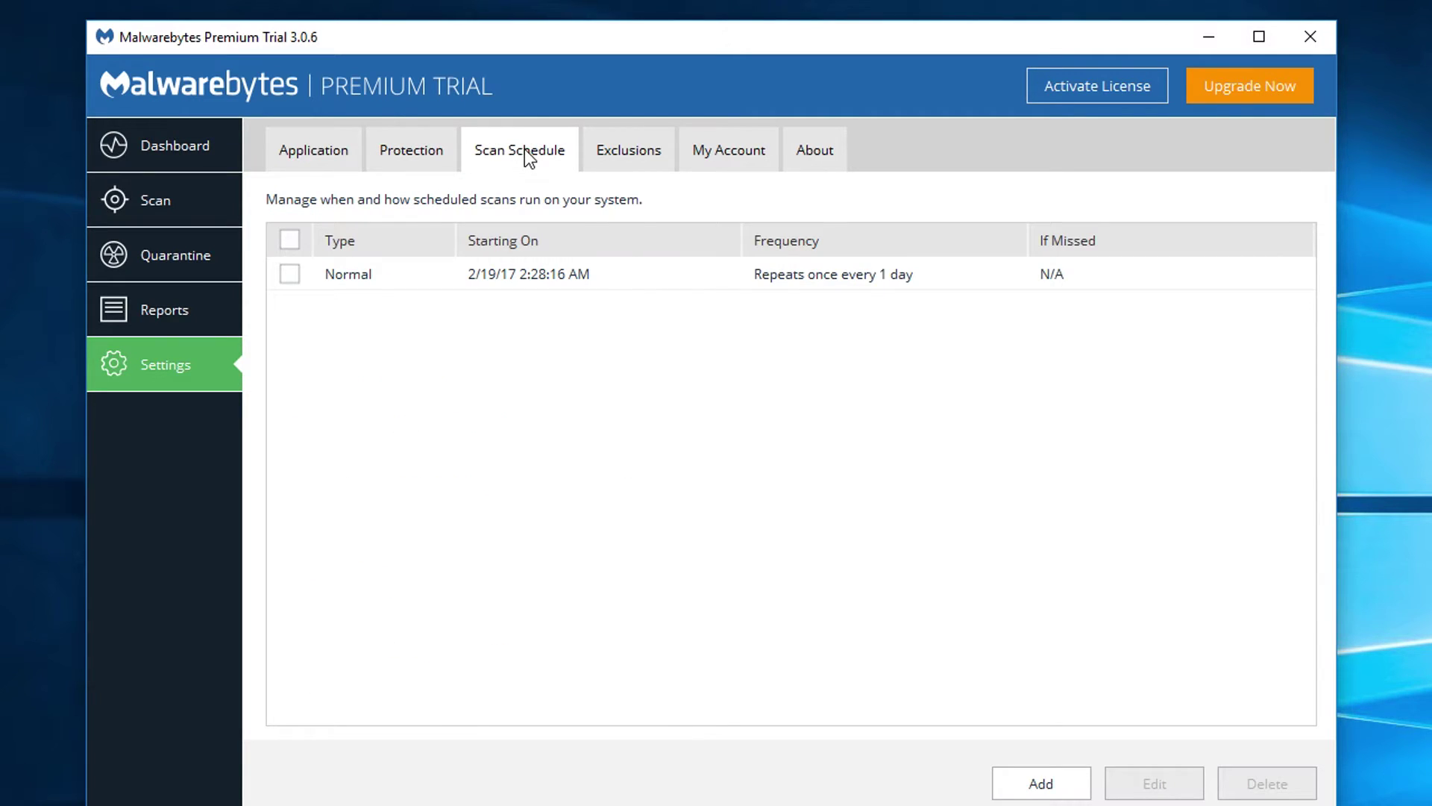
# View the Exclusions, My Account trial details and About version info, then return to the Dashboard.
pyautogui.click(646, 154)
pyautogui.click(733, 160)
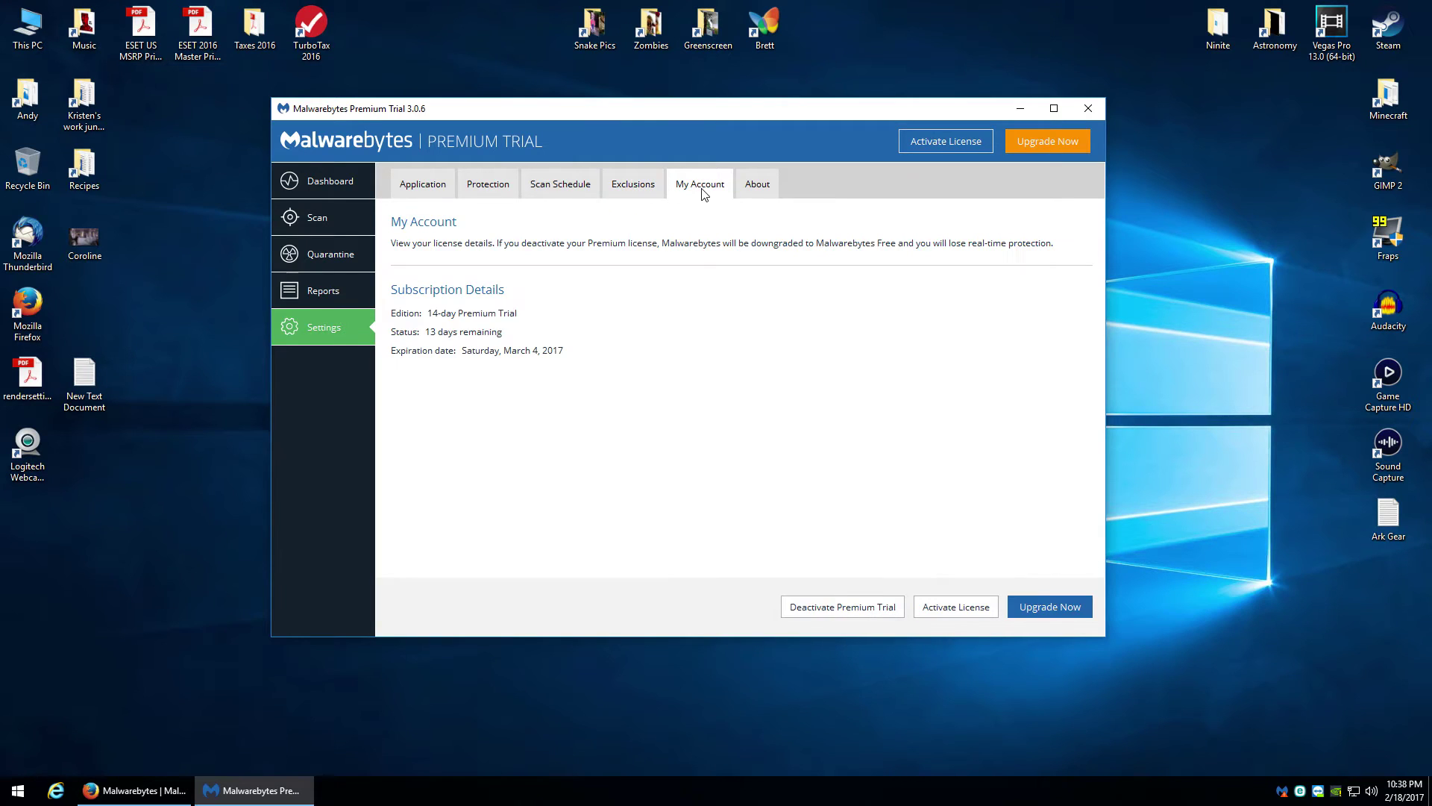
pyautogui.click(758, 186)
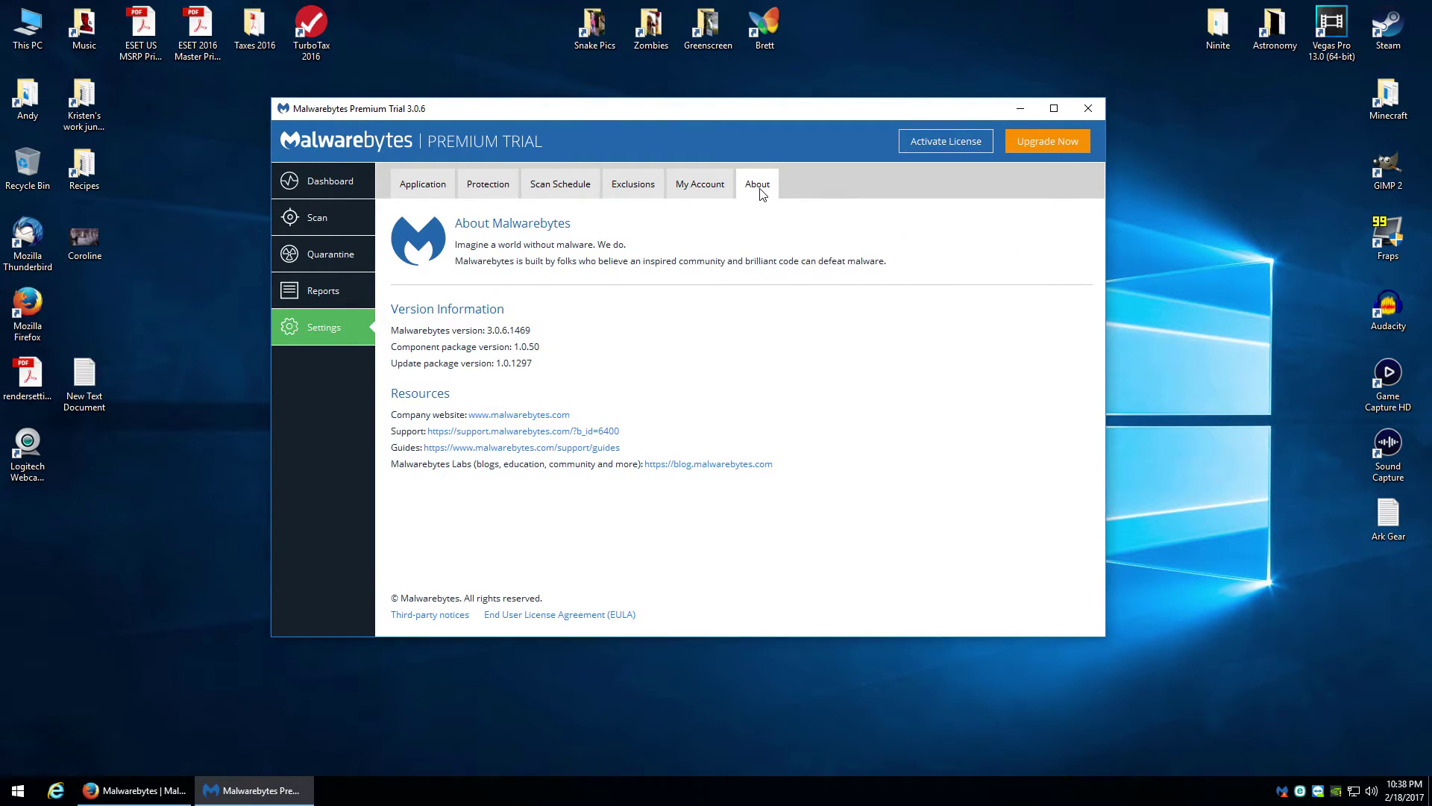
pyautogui.click(329, 183)
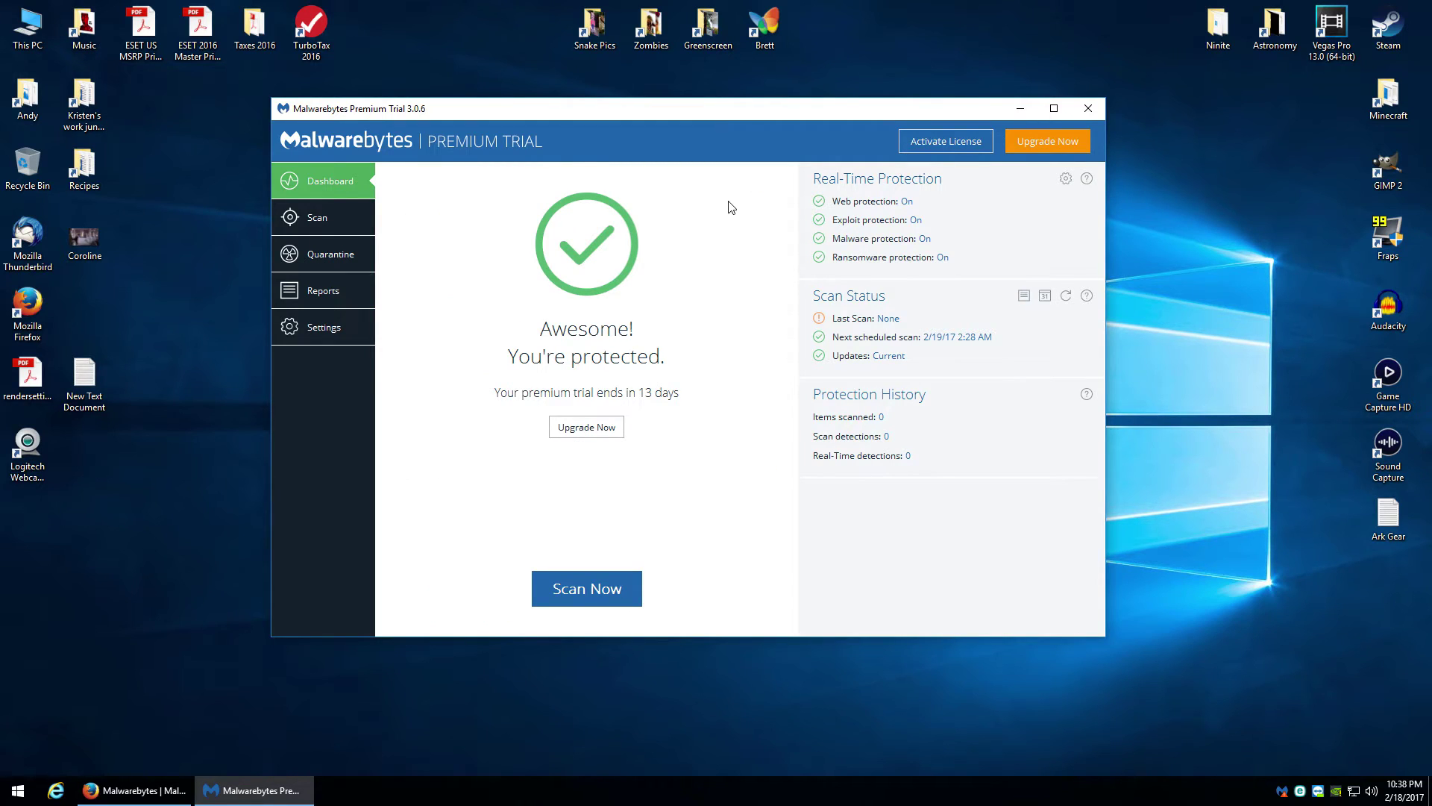
# Go to the Scan page, where Threat Scan is the recommended method.
pyautogui.click(290, 218)
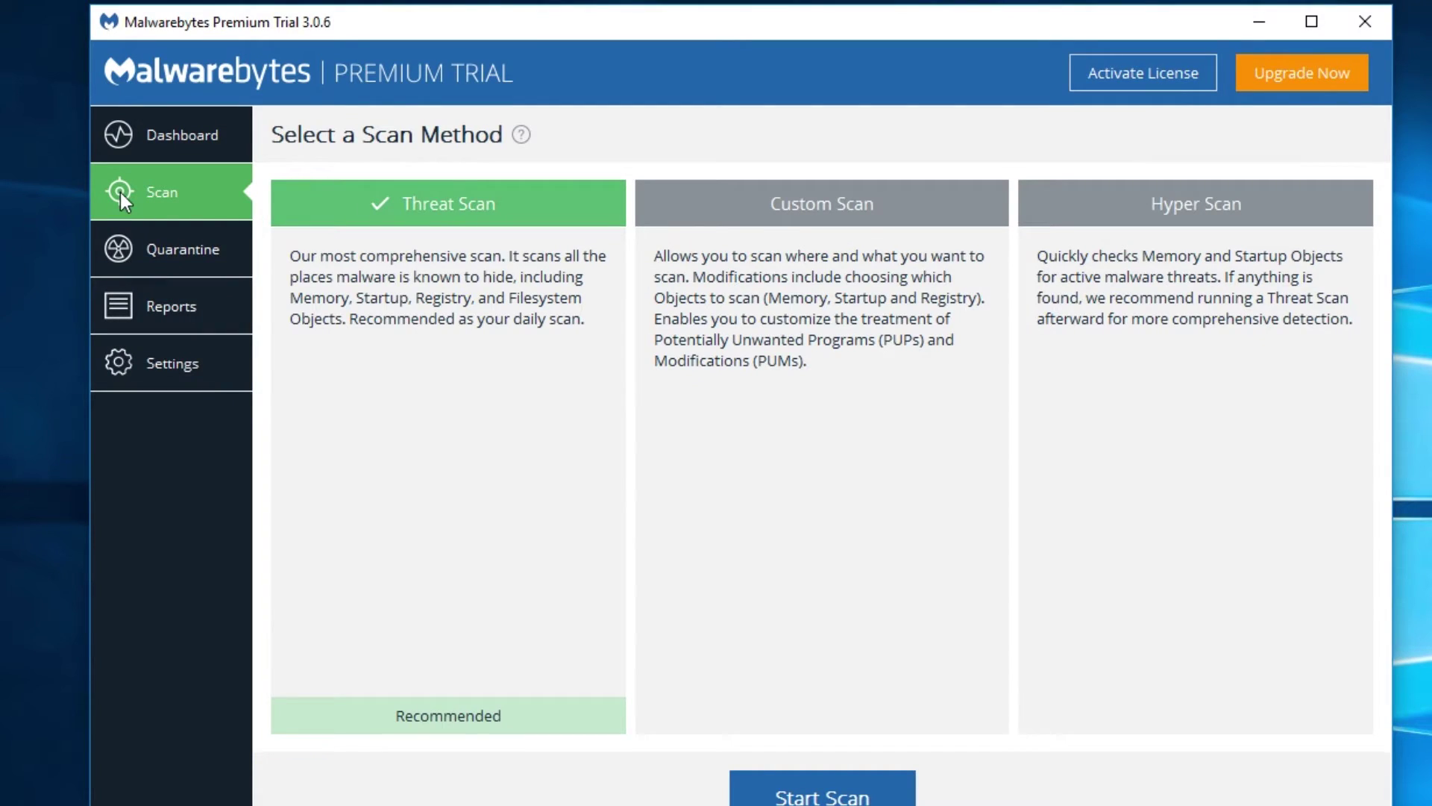